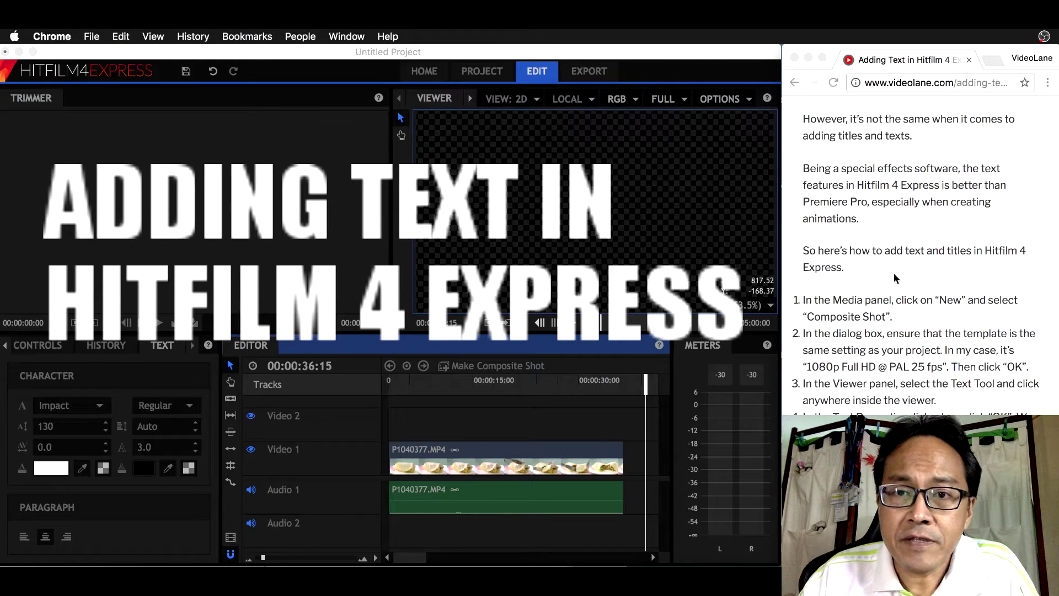
Step: Find the numbered instructions for adding text and titles in the web article
scroll(899, 327, "down", 5)
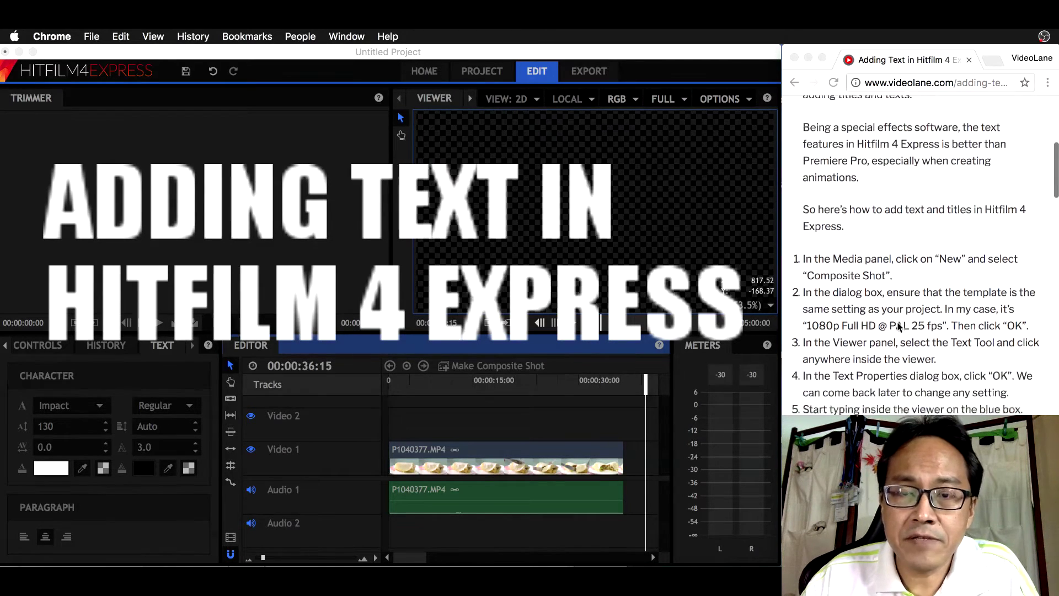
scroll(900, 326, "down", 1)
scroll(899, 327, "up", 3)
scroll(899, 326, "down", 2)
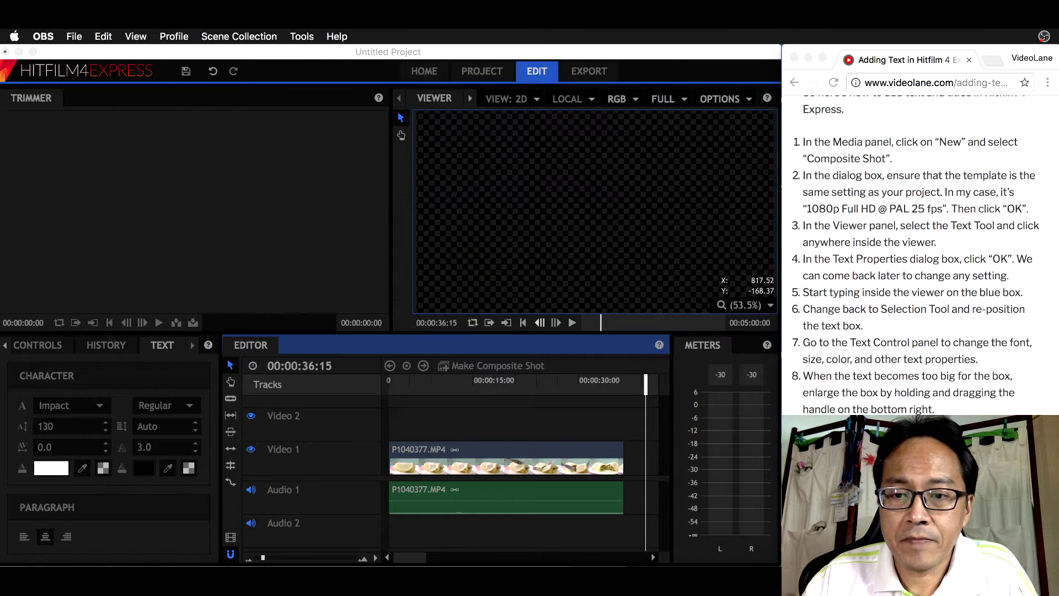
Step: Move the editor timeline's playhead near the start of the burrito clip, at 00:00:01:19
left_click(647, 385)
left_click_drag(647, 385, 410, 392)
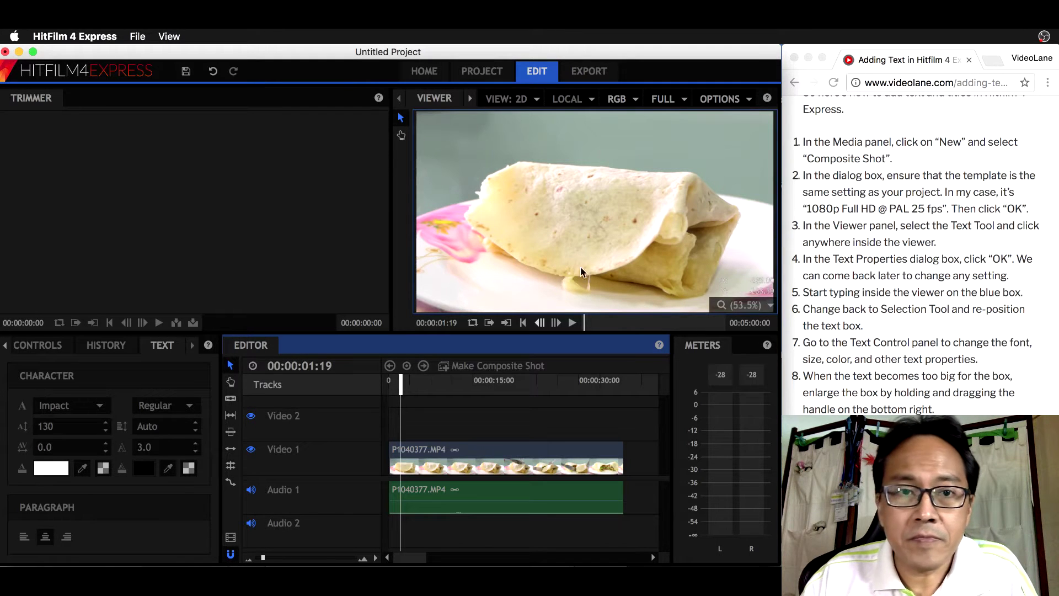
left_click(557, 185)
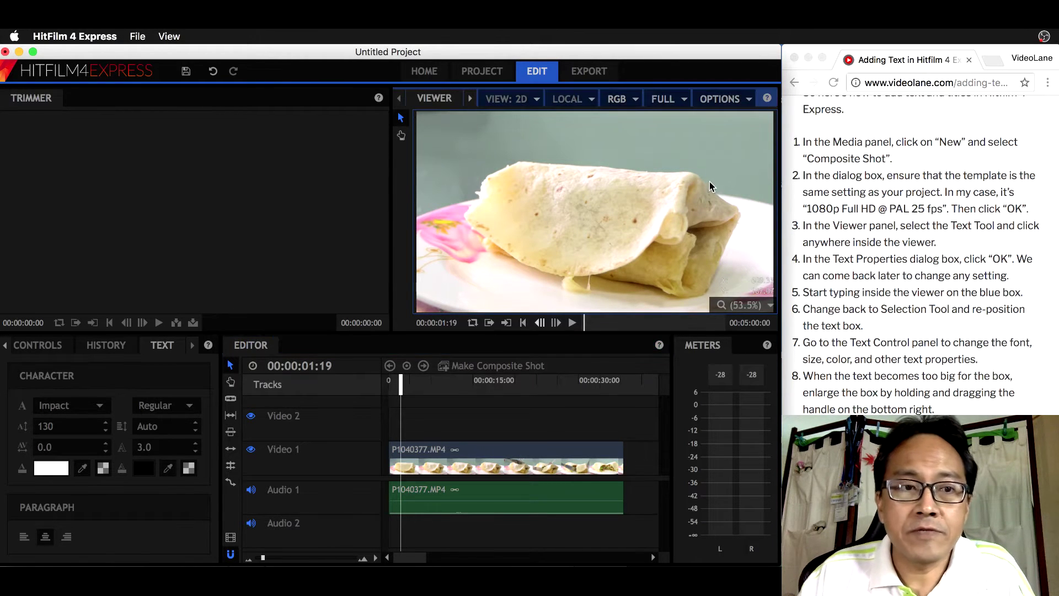
Step: Create a 30-second composite shot with the 1080p Full HD @ PAL 25 fps template and keep its timeline open
left_click(900, 161)
left_click_drag(900, 161, 803, 142)
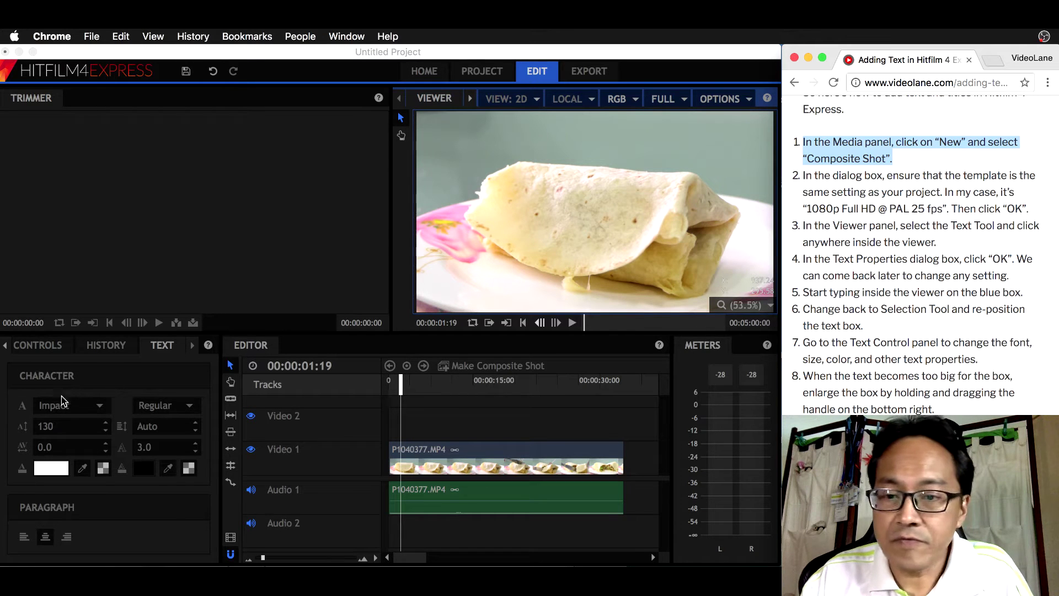
left_click(6, 348)
left_click(7, 347)
left_click(7, 348)
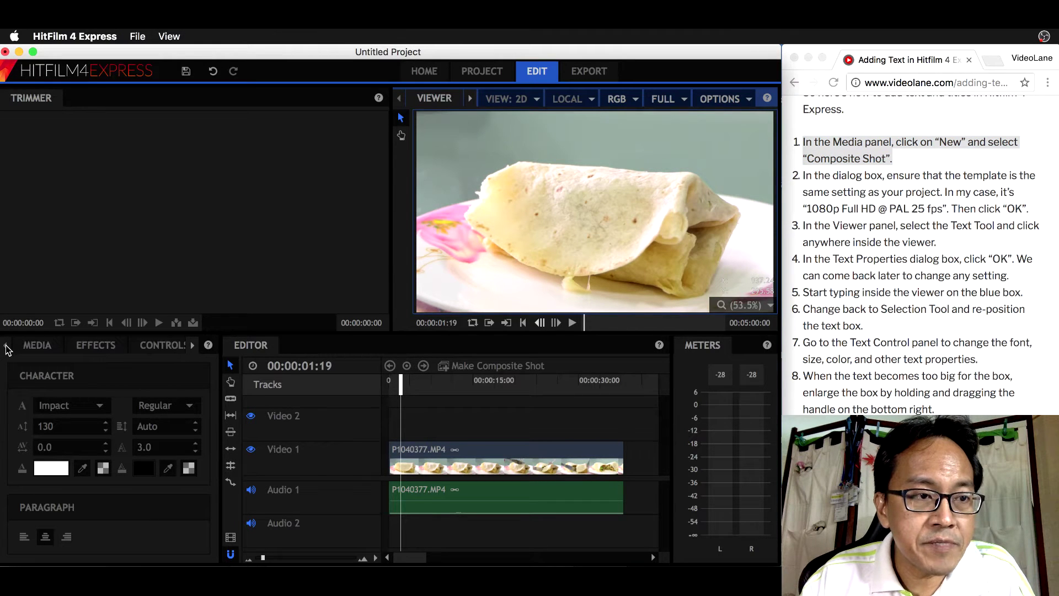
left_click(37, 346)
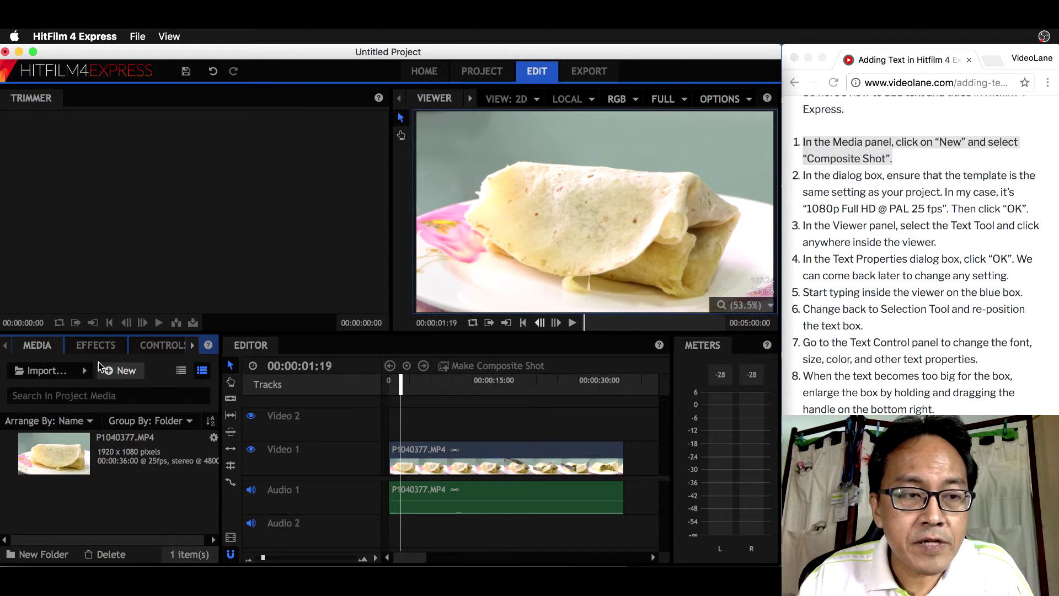
left_click(125, 372)
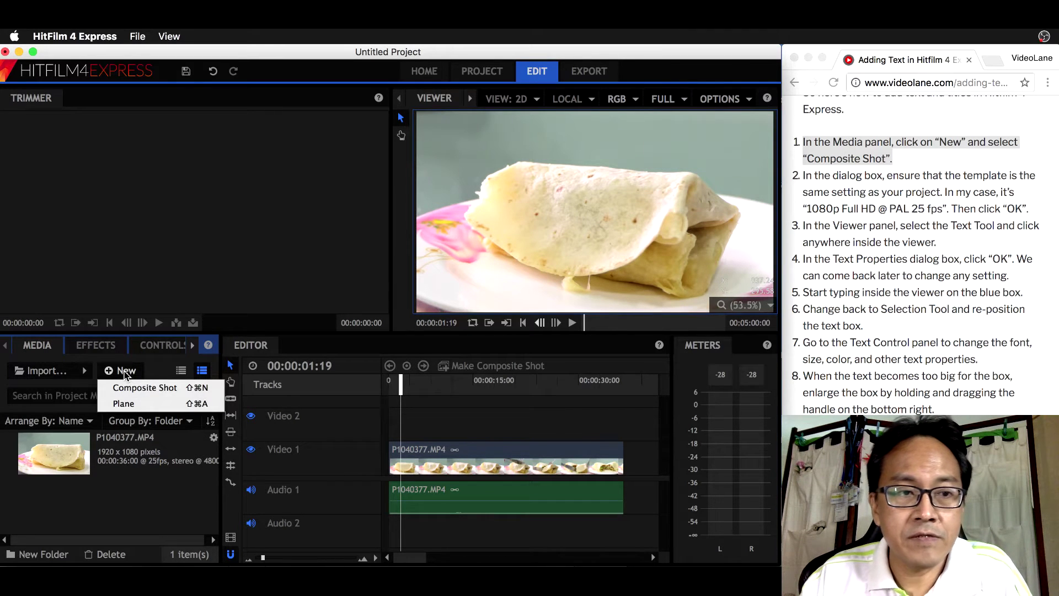
left_click(182, 388)
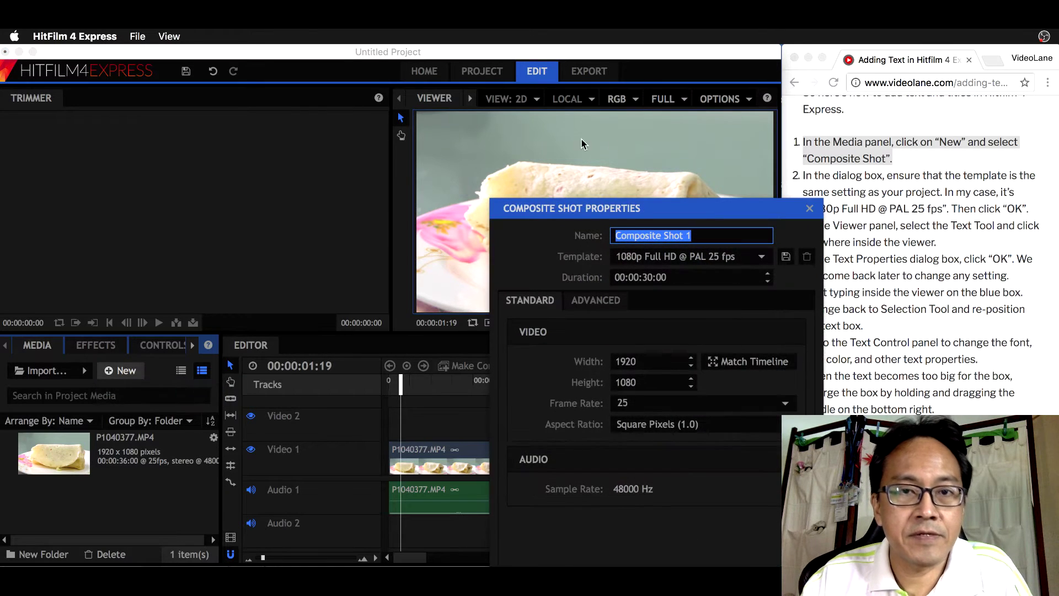
left_click_drag(687, 208, 400, 90)
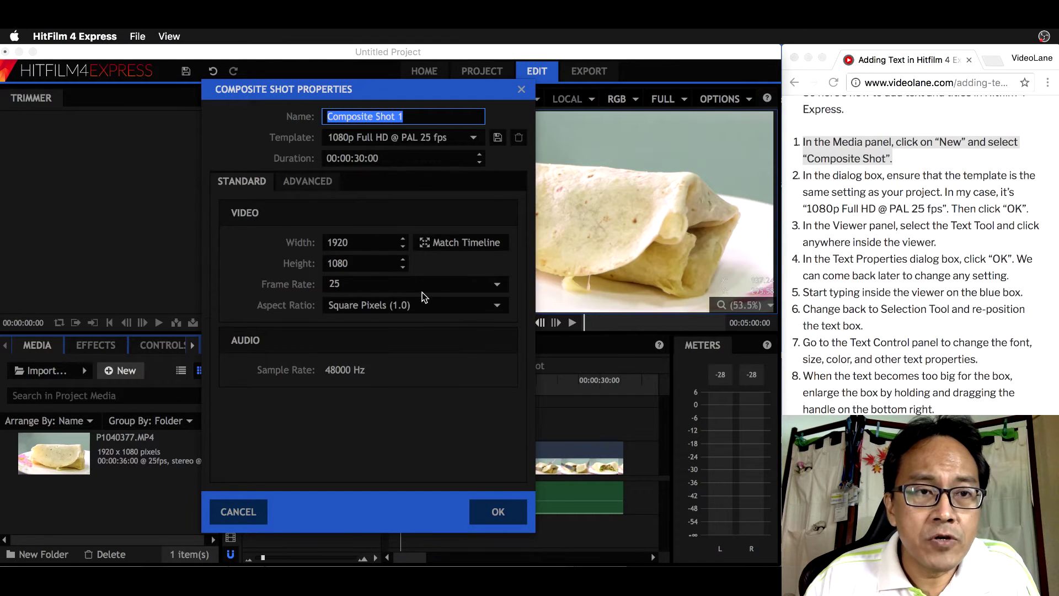
left_click(498, 511)
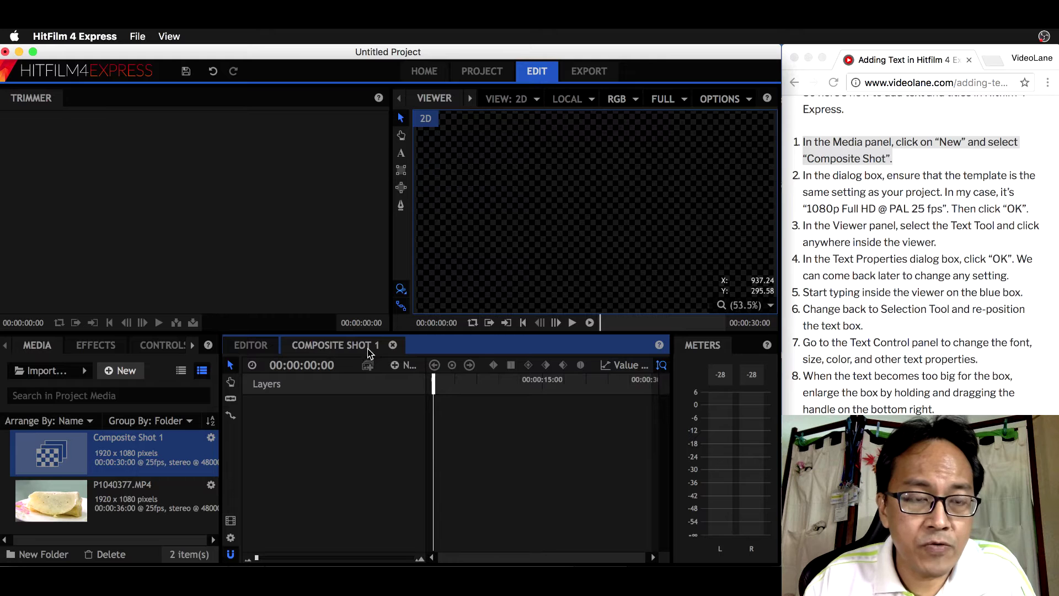
left_click(252, 346)
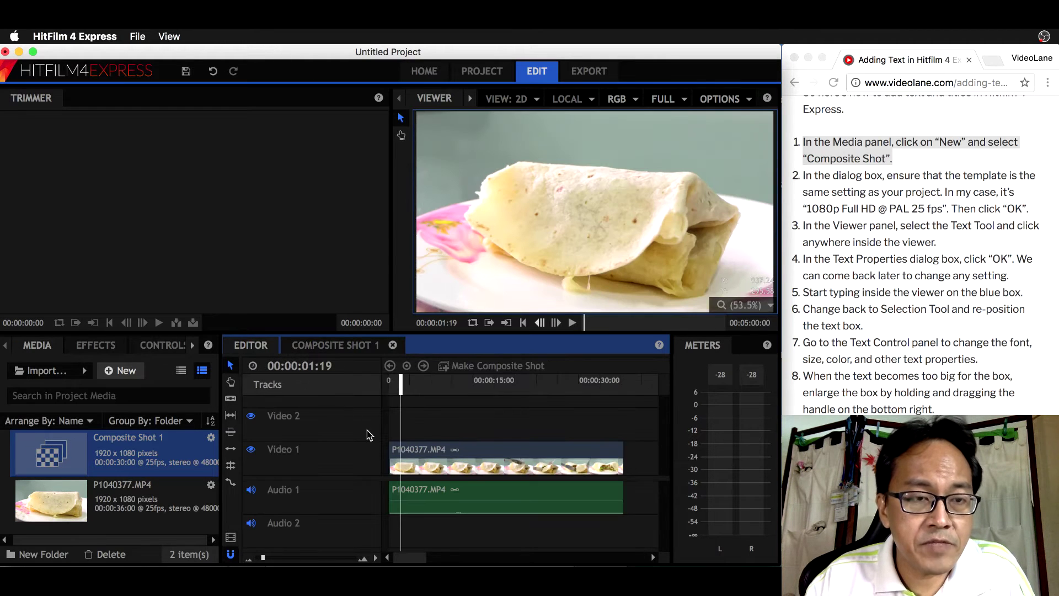
left_click(353, 346)
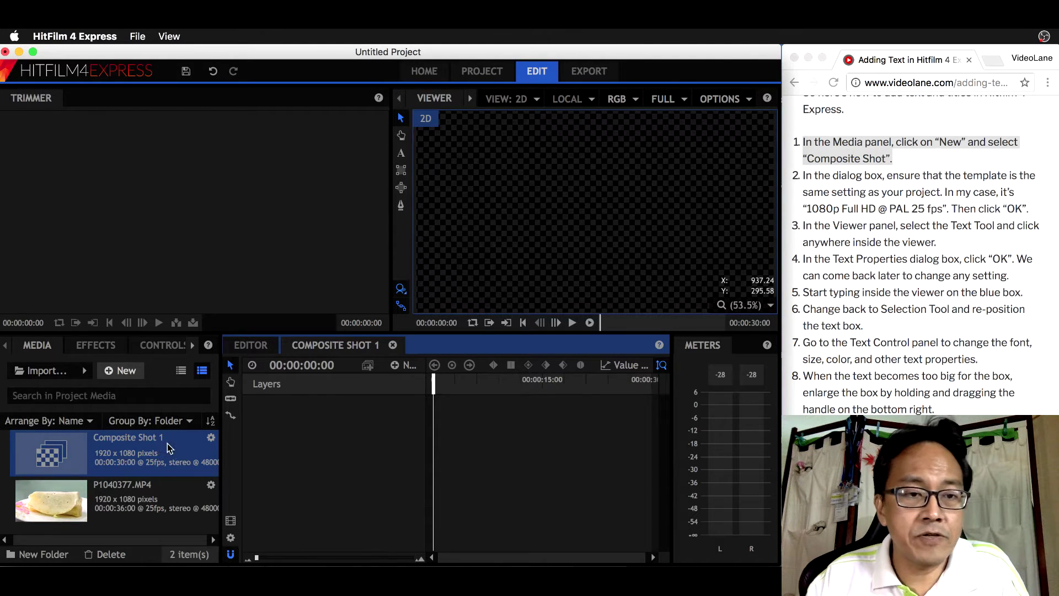
Step: Add a text box 400 wide and 400 high to the composite shot with the Text tool
left_click(894, 184)
left_click_drag(805, 176, 1038, 225)
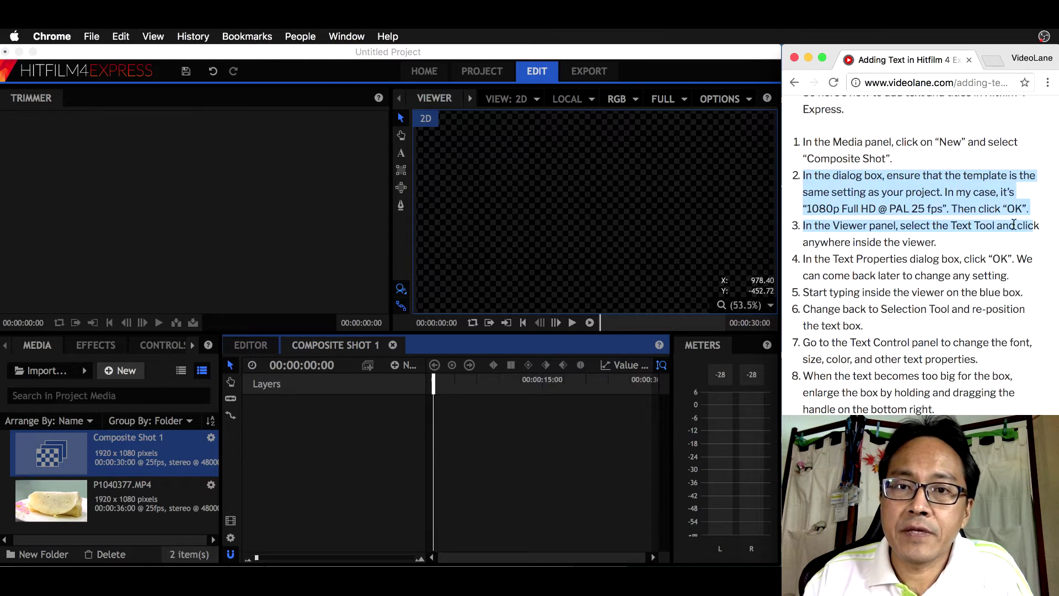
left_click(958, 245)
left_click_drag(948, 245, 803, 226)
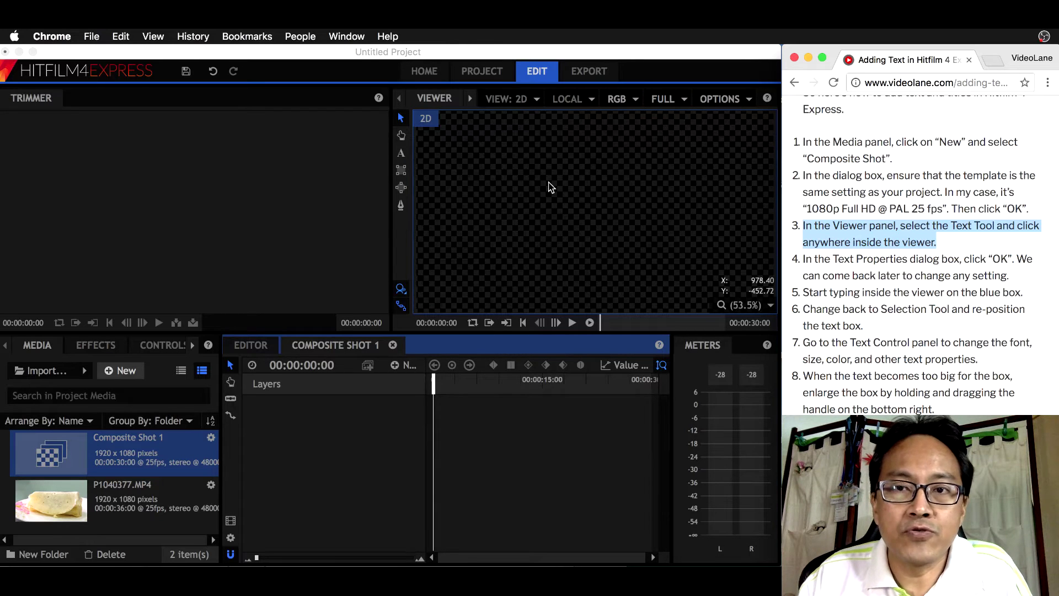
left_click(404, 159)
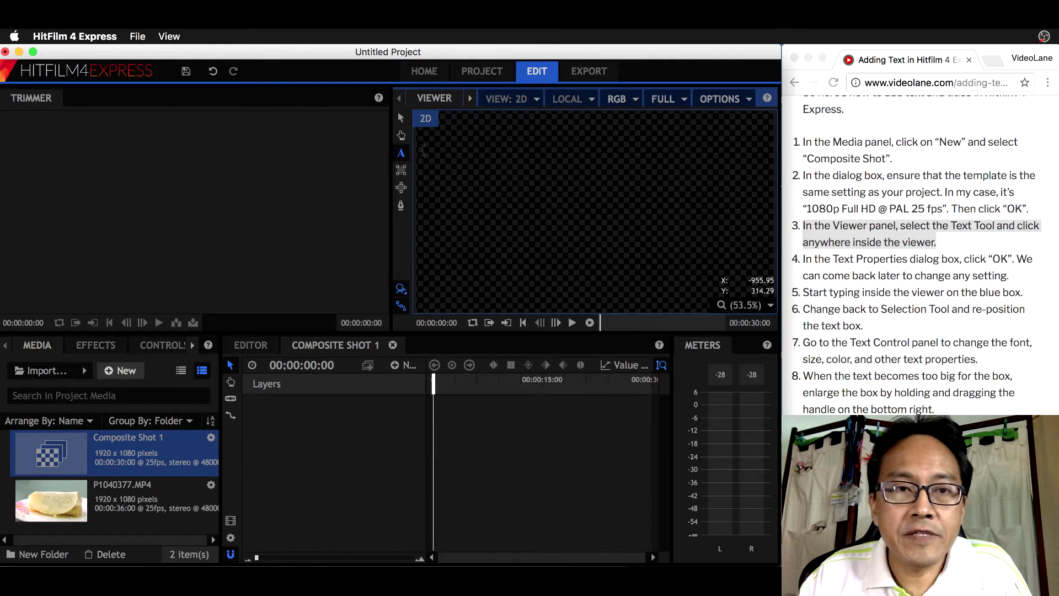
left_click(517, 192)
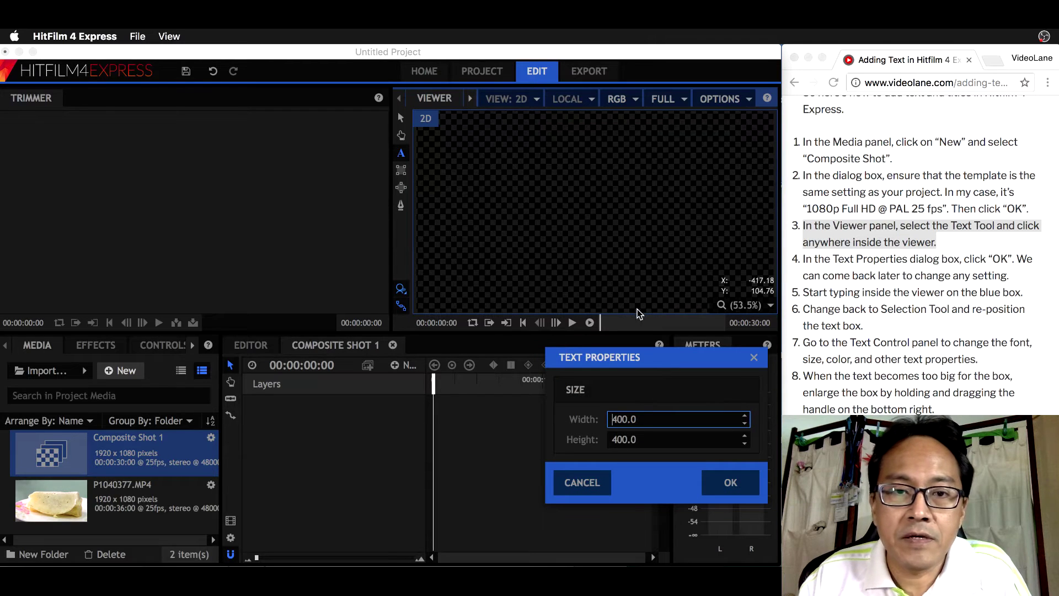
left_click_drag(663, 353, 597, 233)
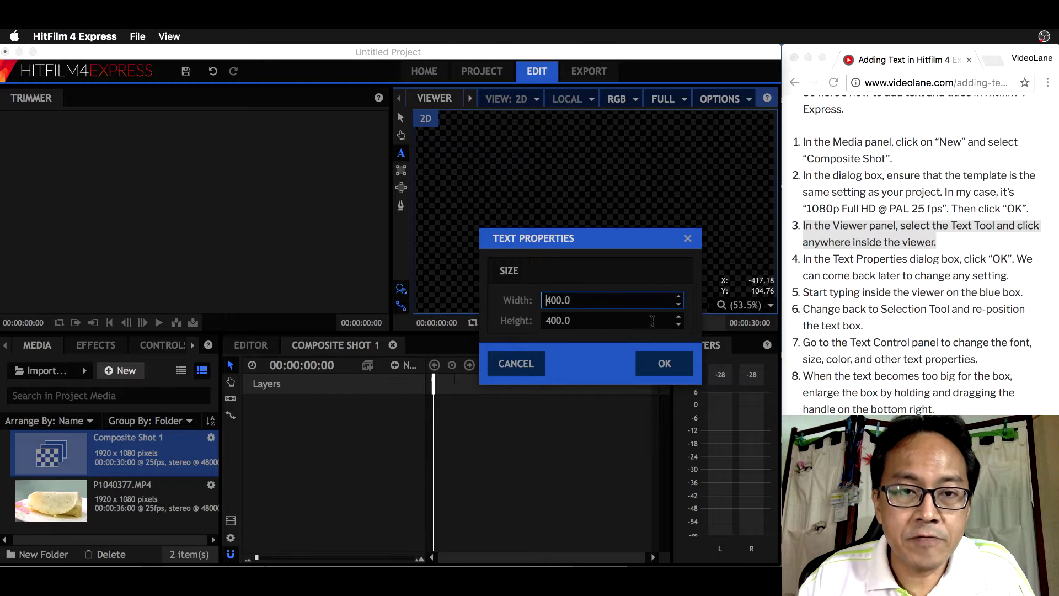
left_click(676, 367)
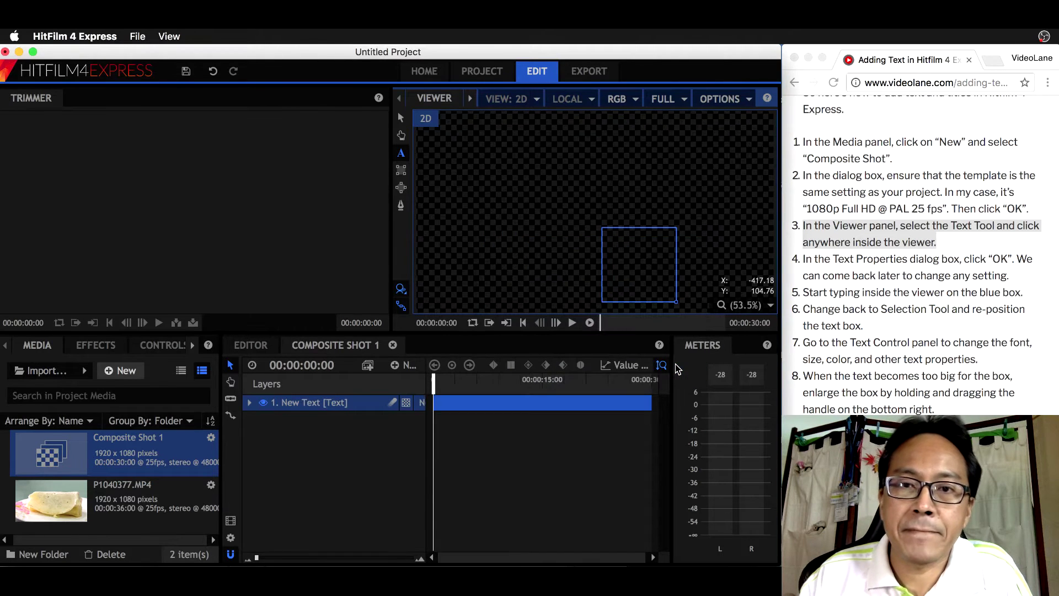
Step: Enter the title "Chicken Buritto" in the new text box
left_click(868, 270)
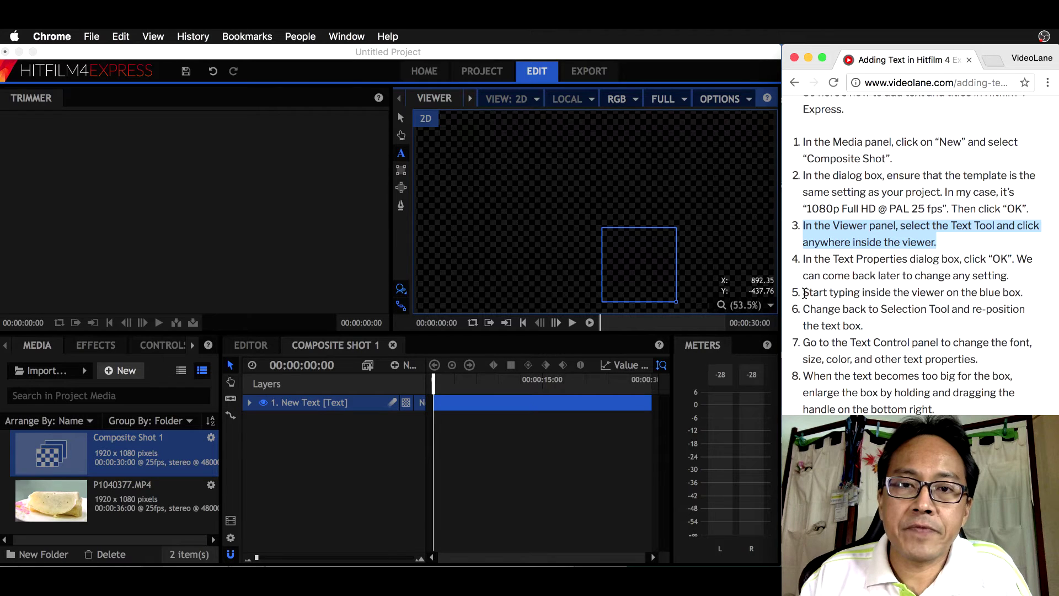
left_click_drag(805, 294, 1024, 294)
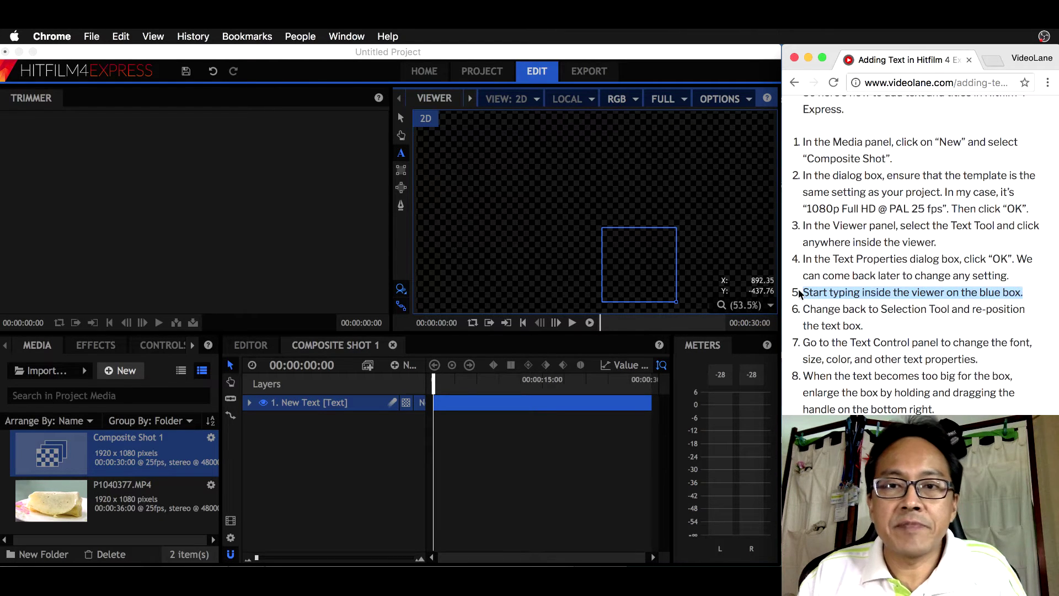
left_click(624, 248)
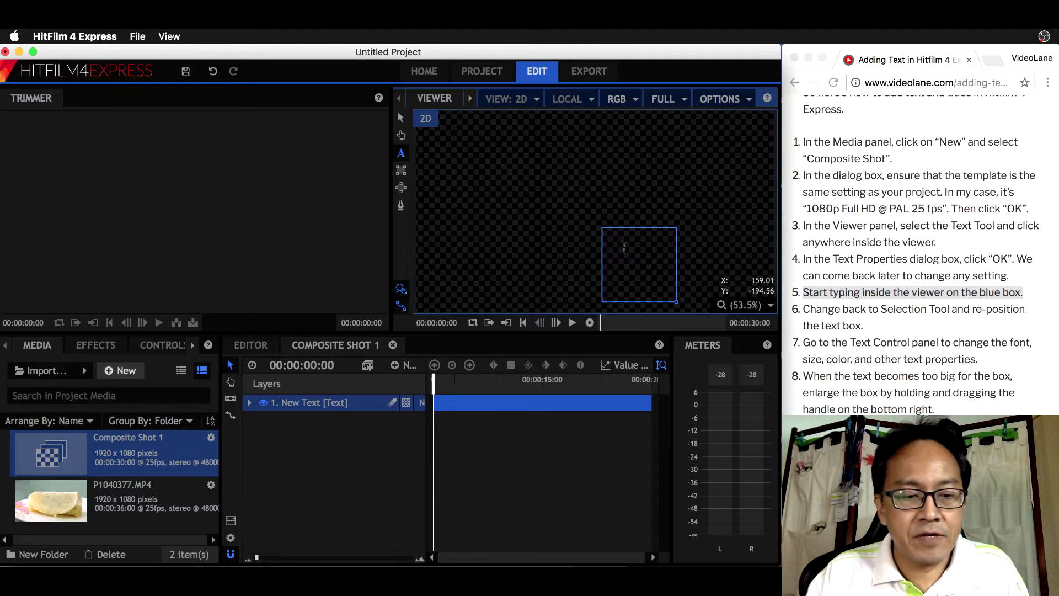
type("C")
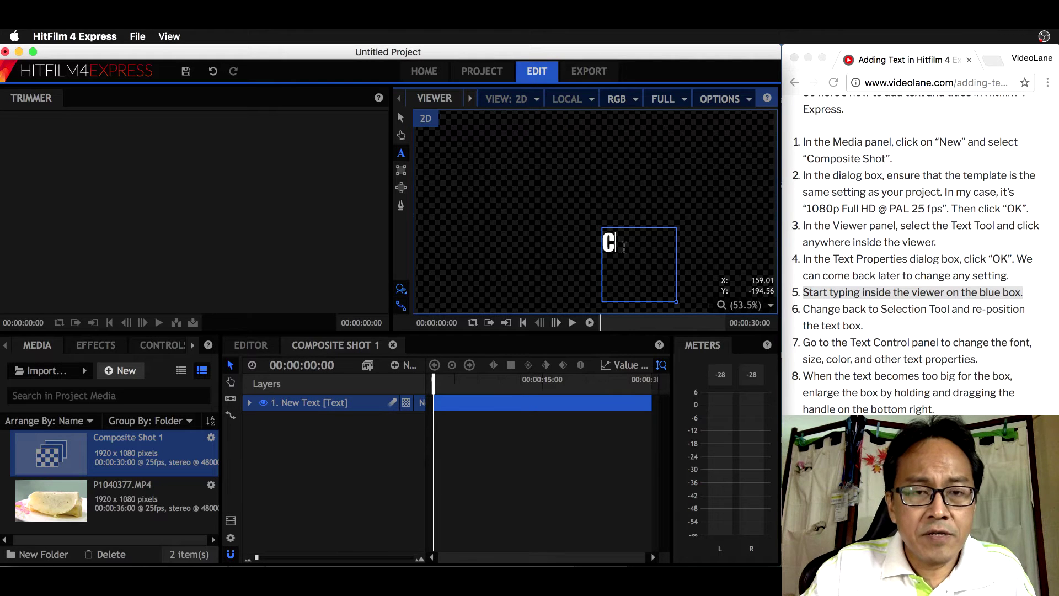
type("h")
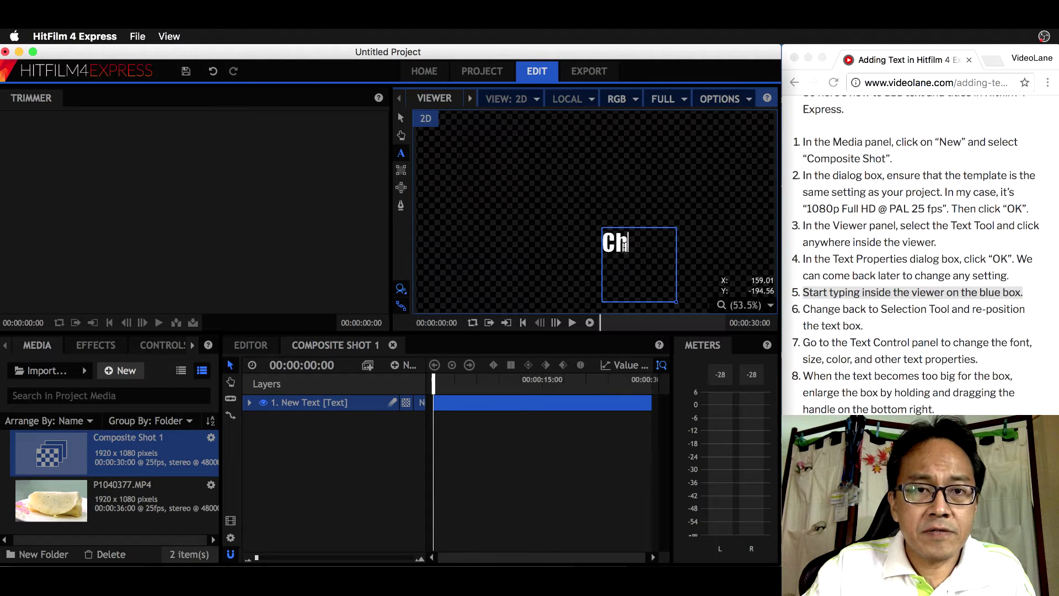
type("iken")
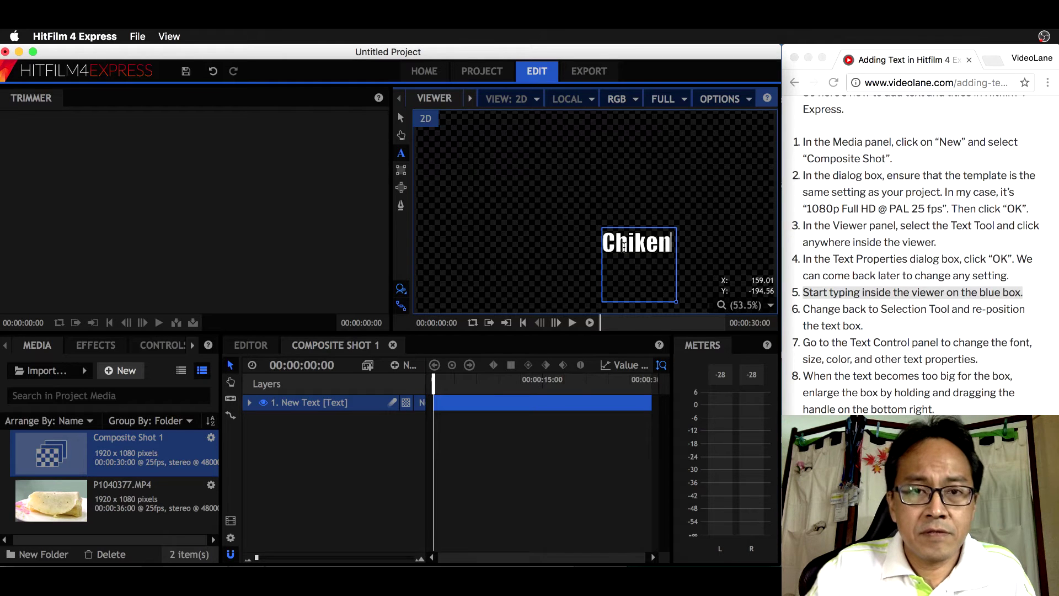
key("BackSpace")
key("BackSpace")
key("BackSpace")
type("cken Bur")
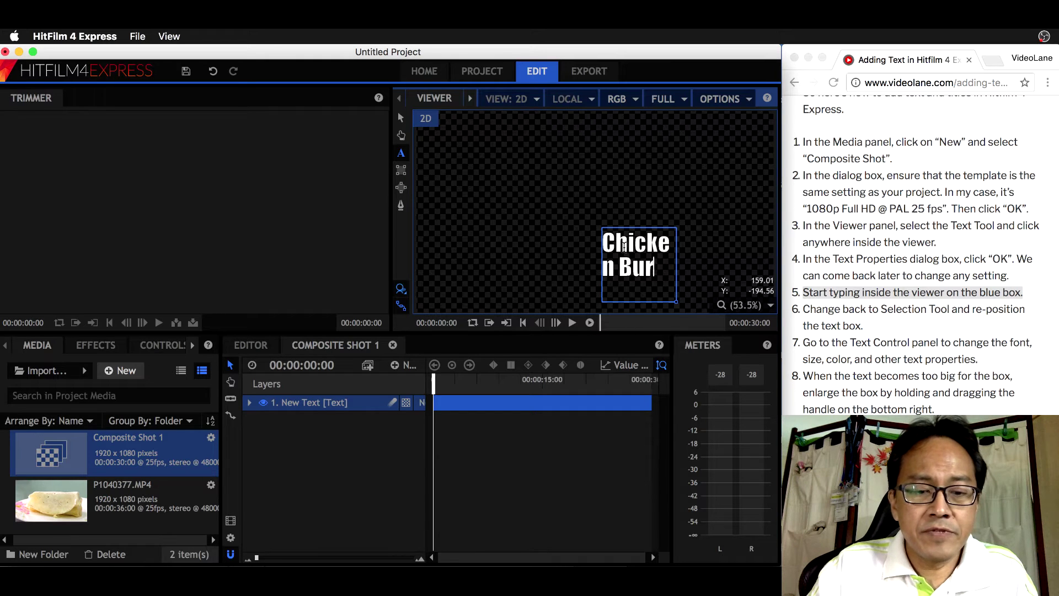
type("itto")
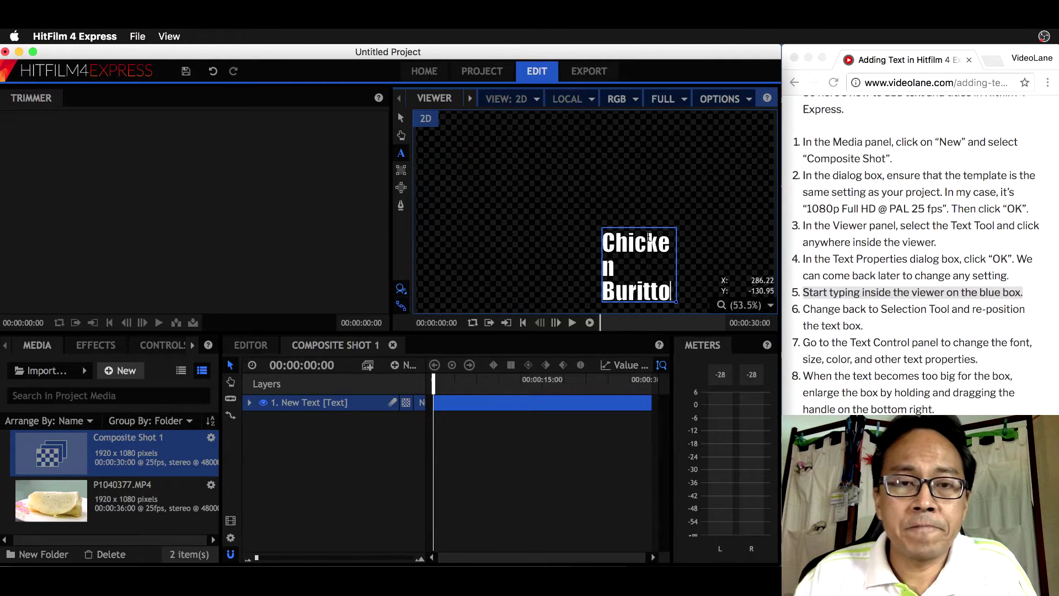
Step: Return to the Selection tool and move the text box closer to the centre of the frame
left_click(861, 327)
left_click_drag(865, 327, 803, 313)
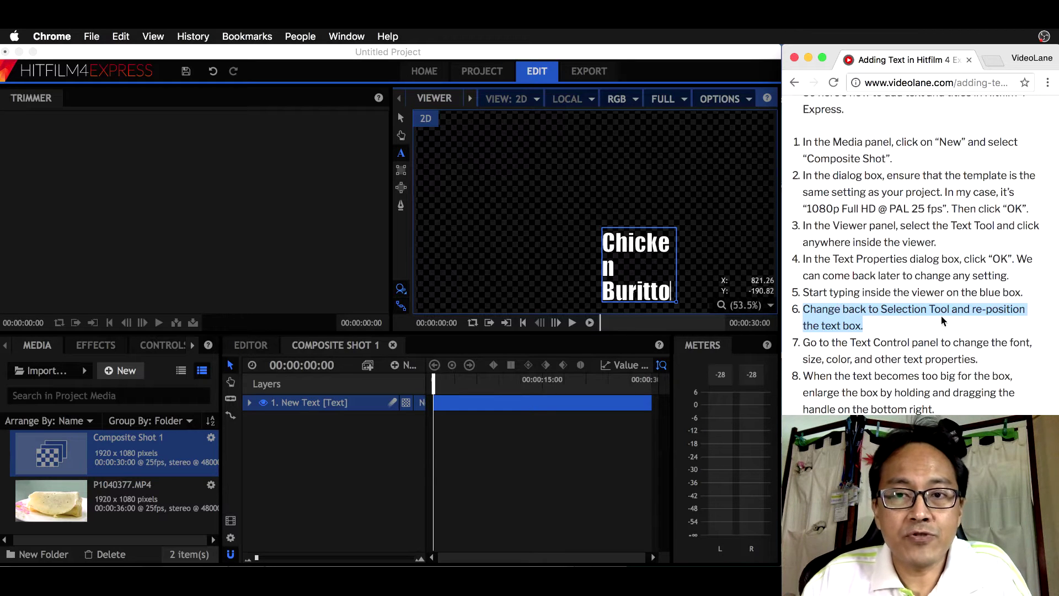
left_click(406, 160)
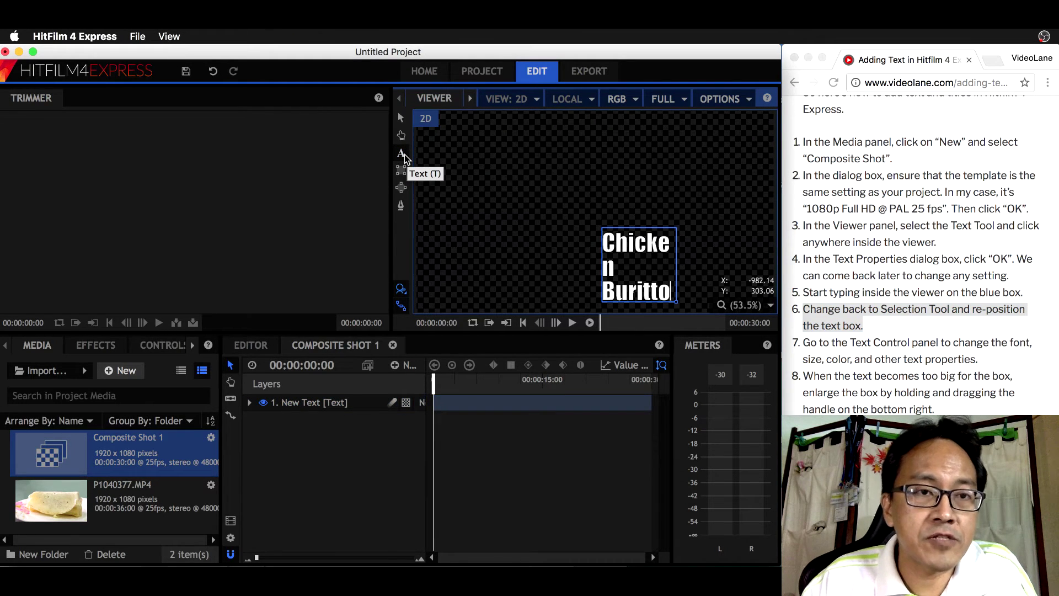
left_click(402, 119)
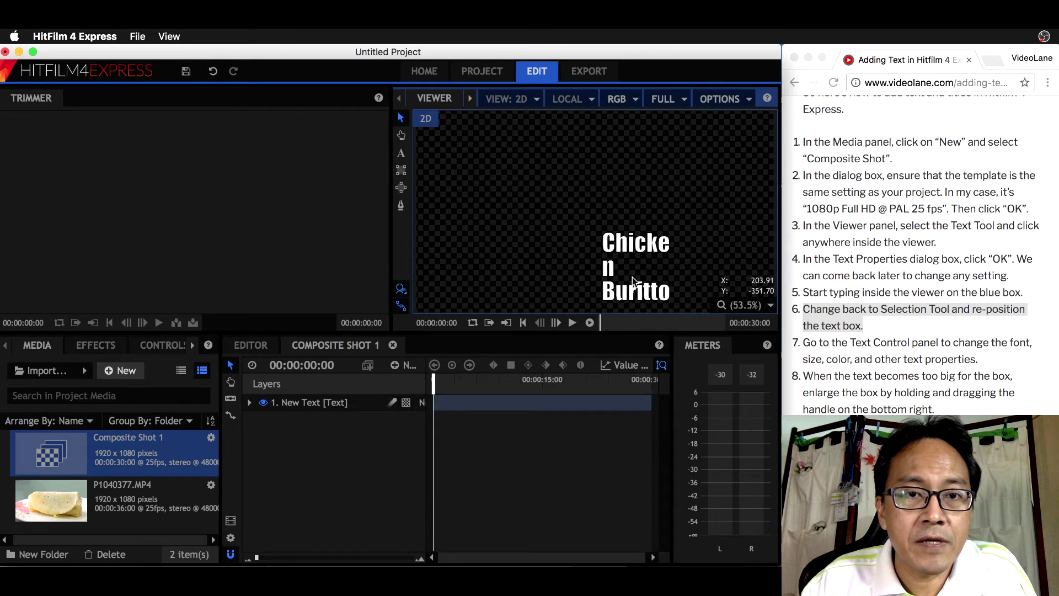
left_click_drag(633, 277, 588, 258)
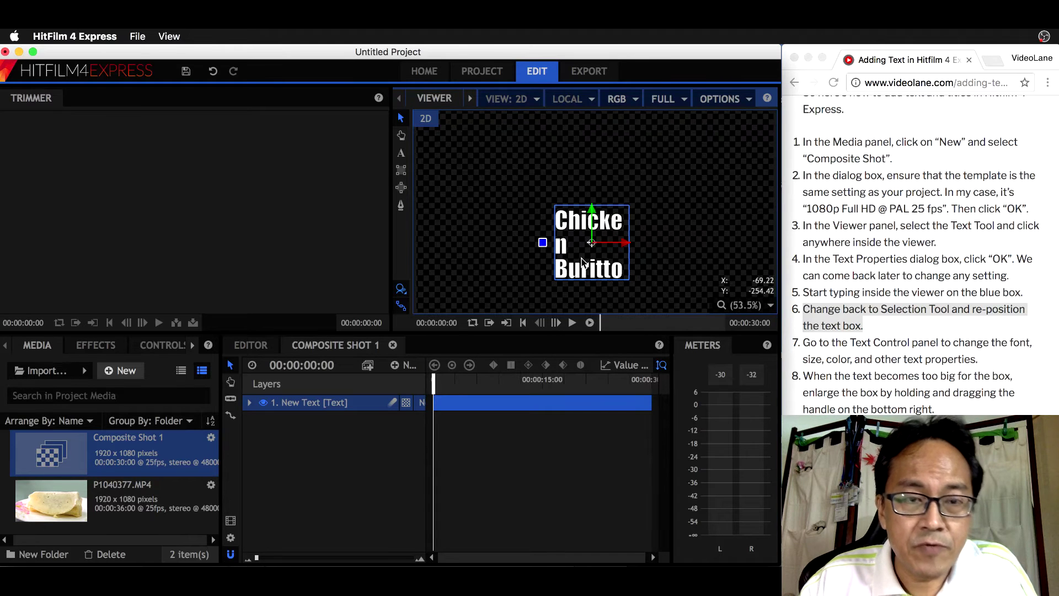
Step: Show the character and paragraph settings for the selected "Chicken Buritto" text
left_click(841, 357)
left_click(806, 345)
left_click_drag(805, 344, 991, 351)
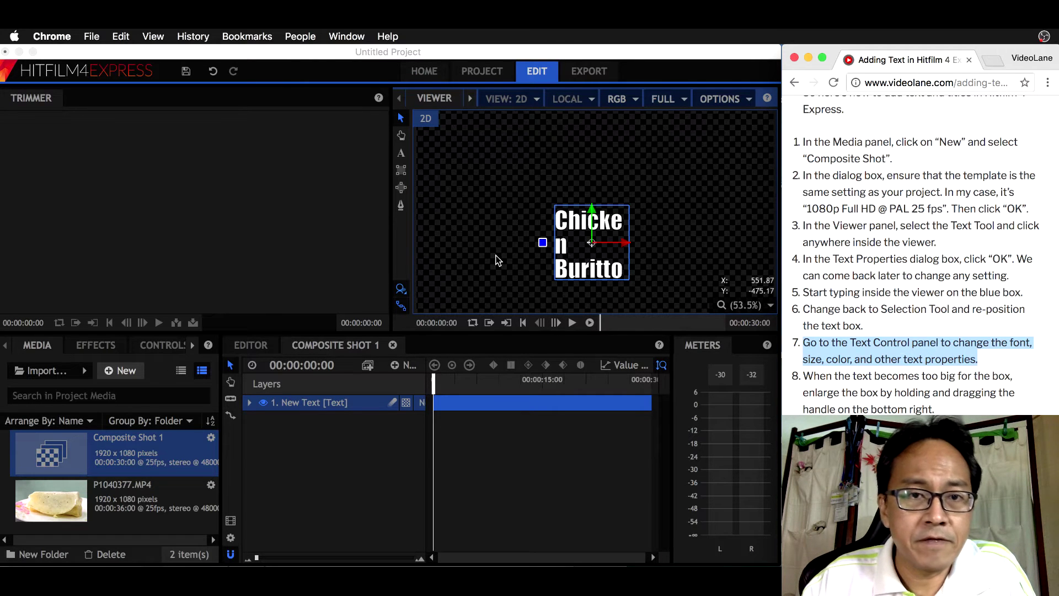
left_click(194, 345)
left_click(194, 346)
left_click(193, 346)
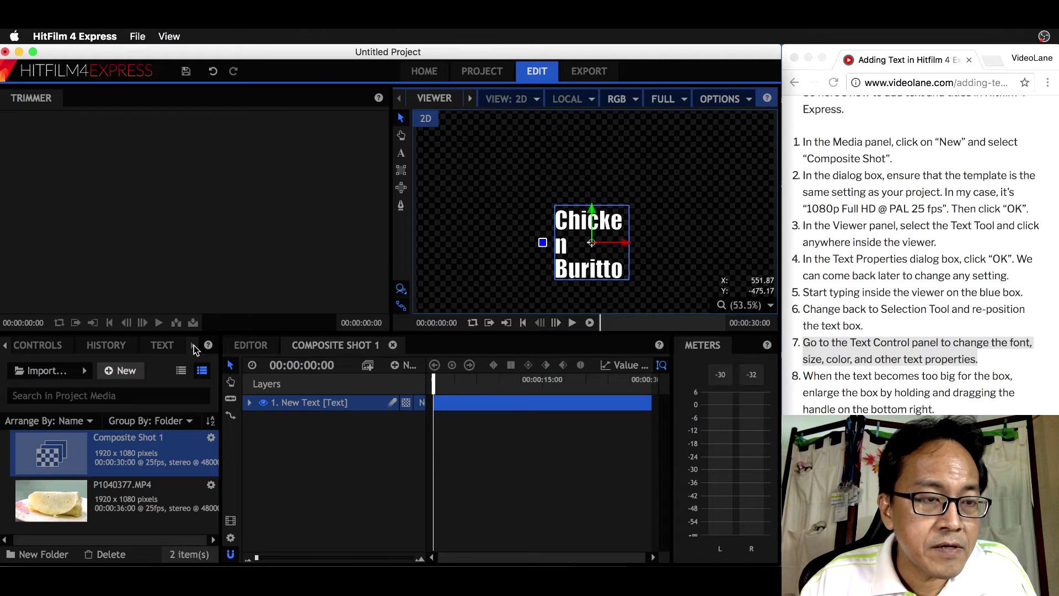
left_click(165, 347)
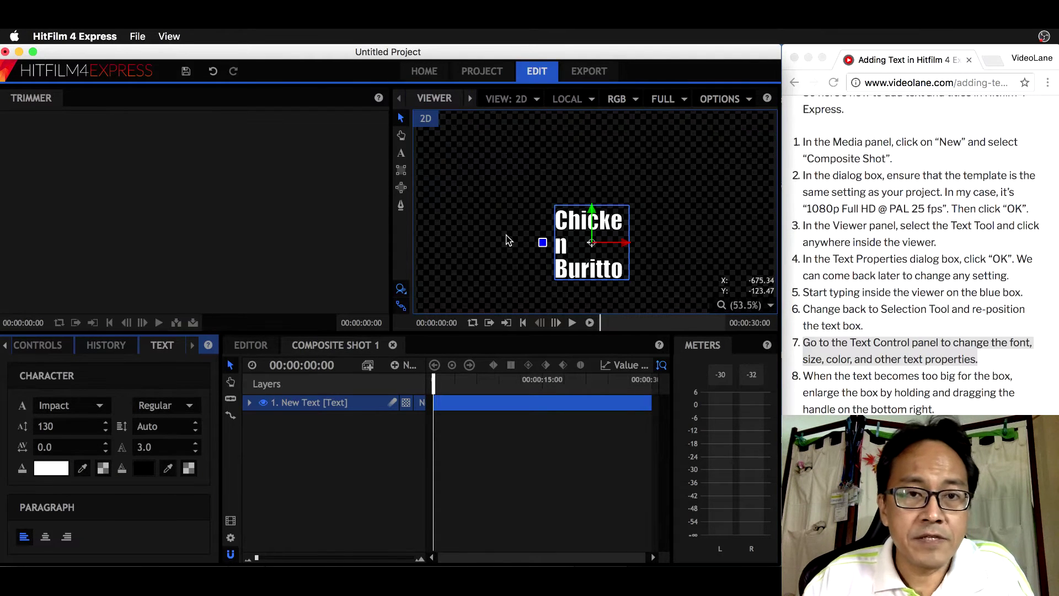
left_click(585, 252)
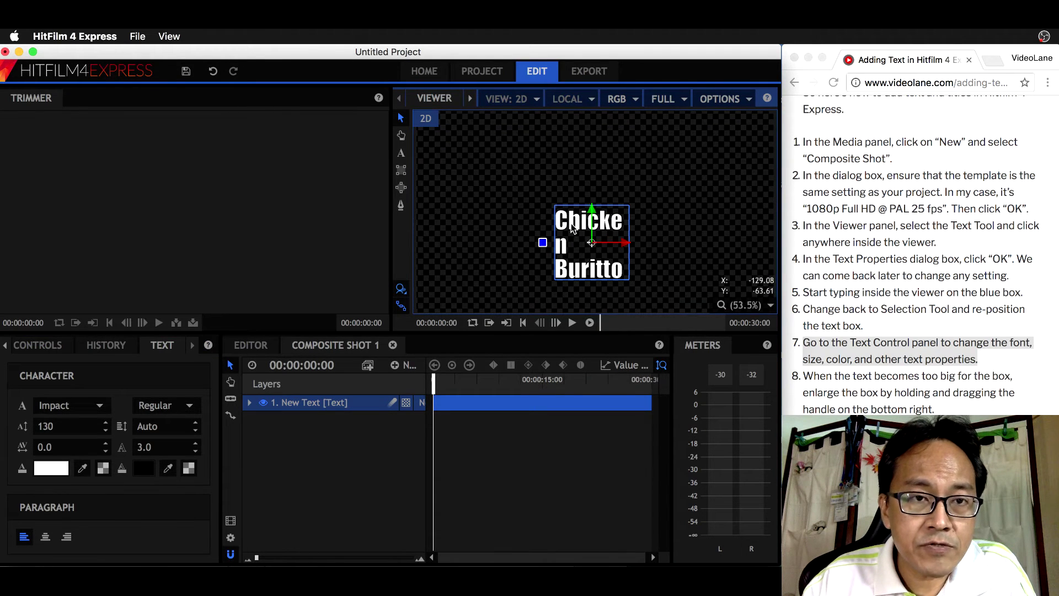
key("t")
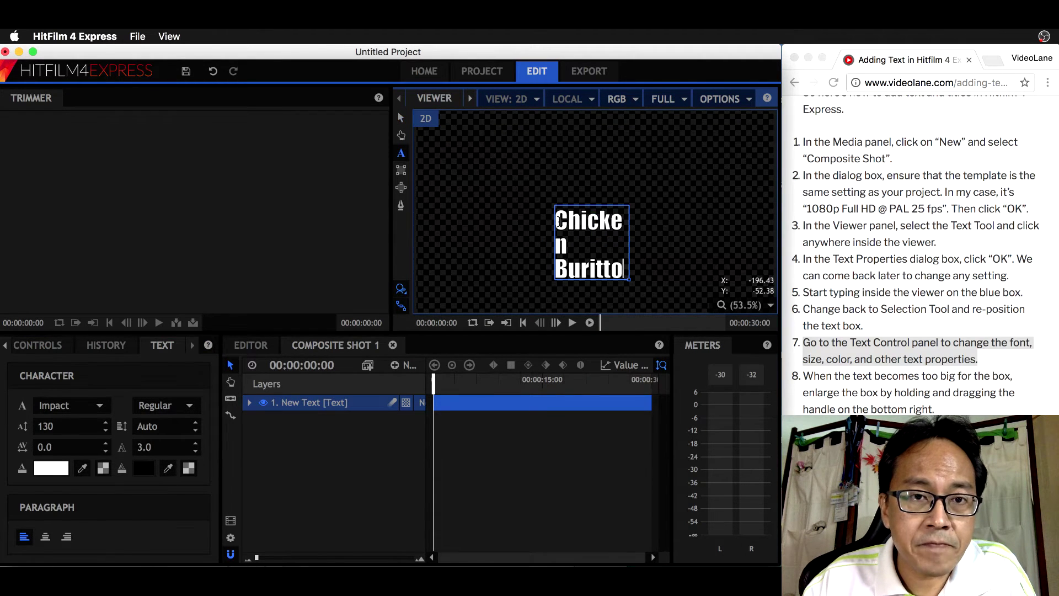
left_click_drag(578, 221, 622, 264)
key("Escape")
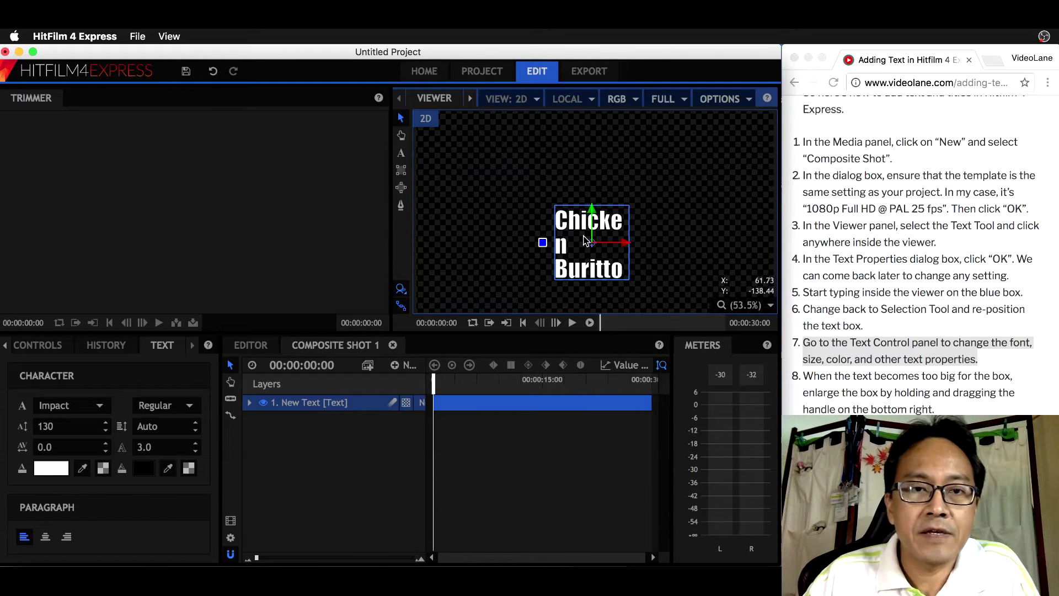
Step: Select all of the "Chicken Buritto" text and change its font to Helvetica and its size to 100
double_click(566, 226)
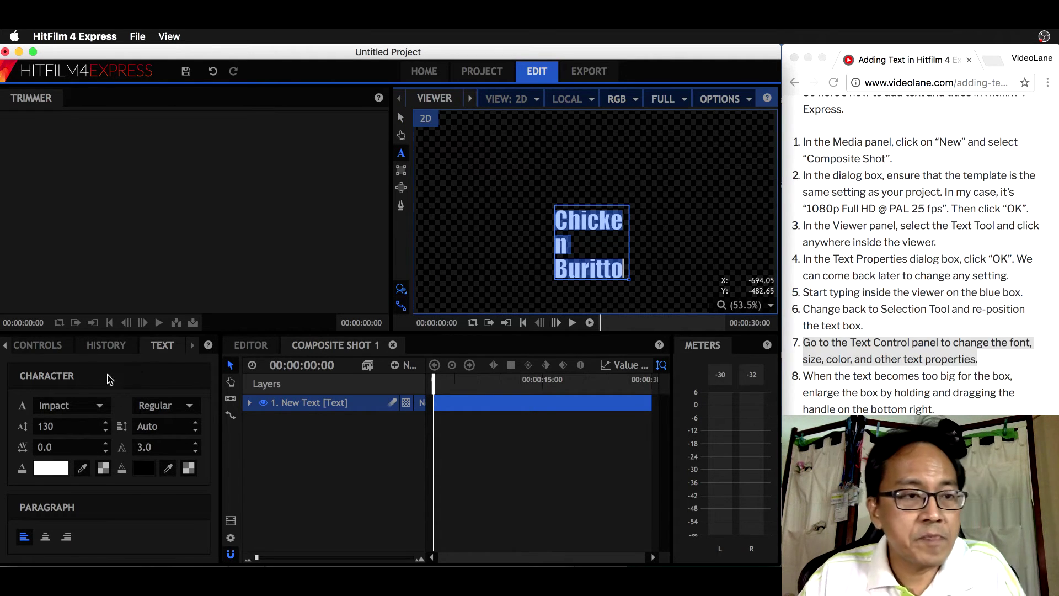
left_click(95, 408)
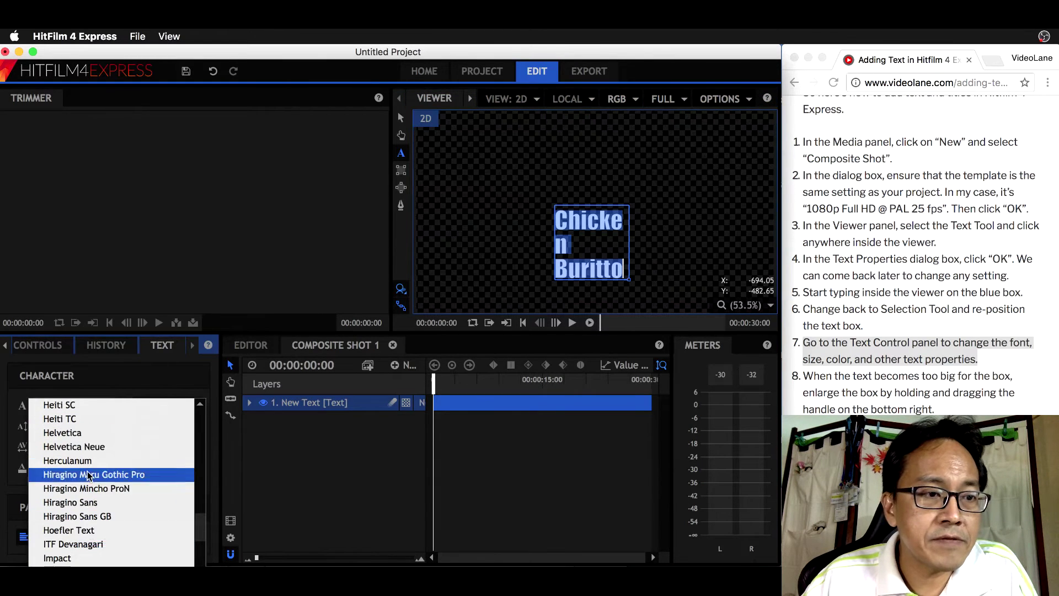
left_click(81, 436)
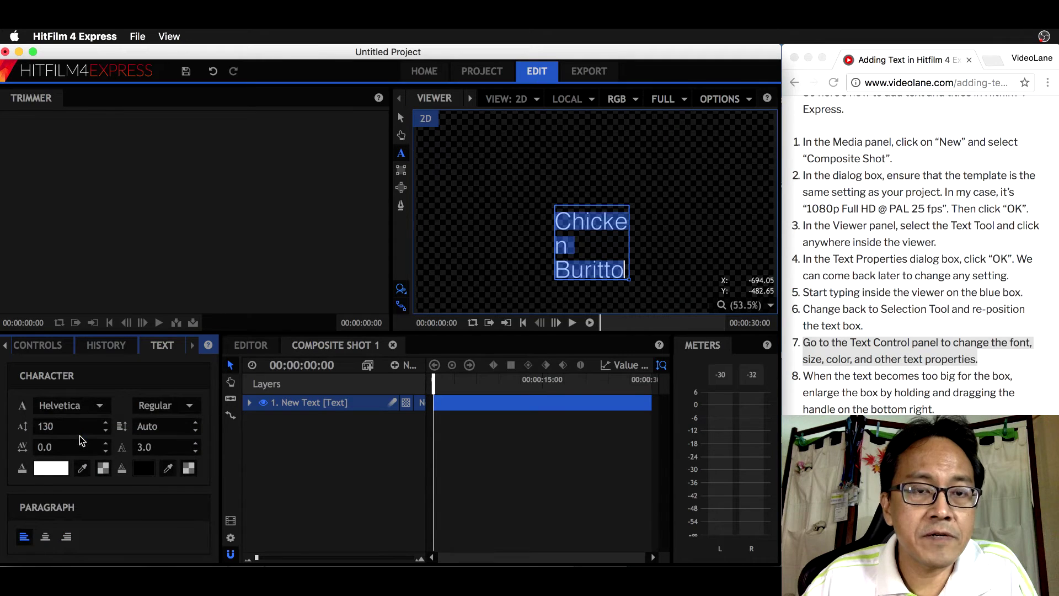
double_click(57, 427)
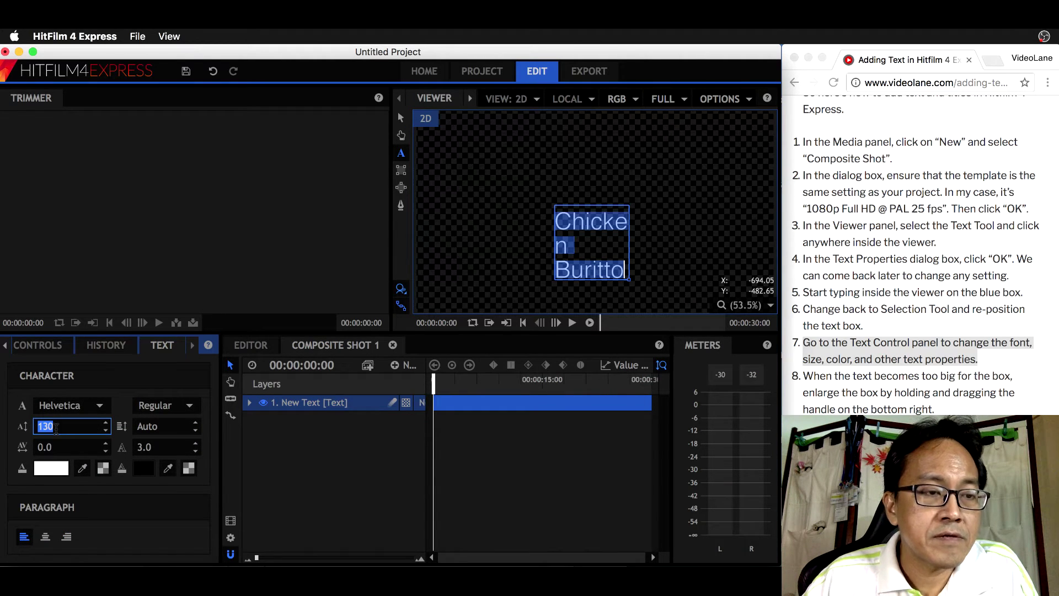
type("1")
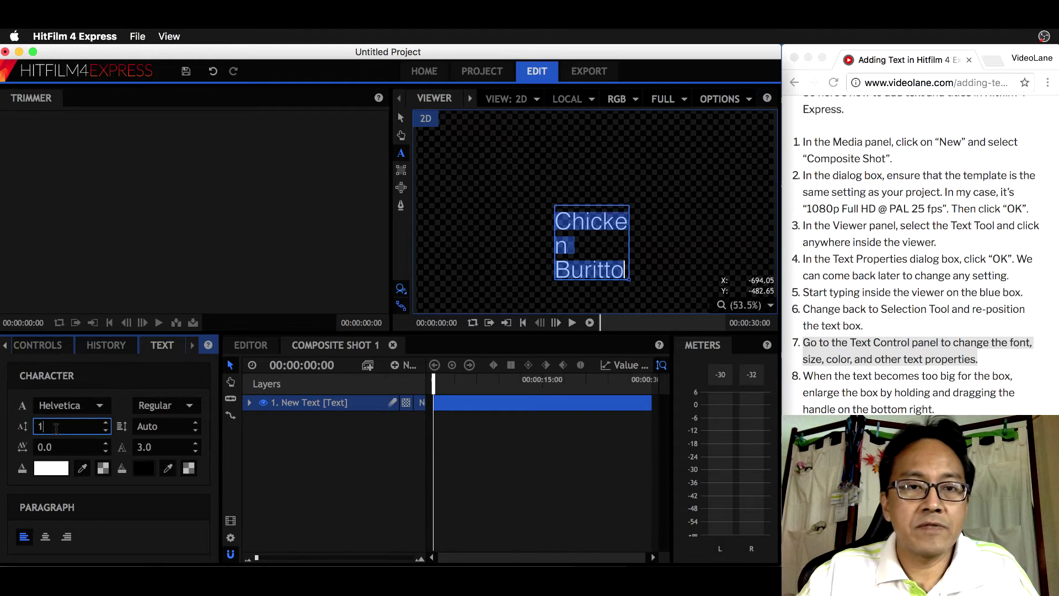
key("Return")
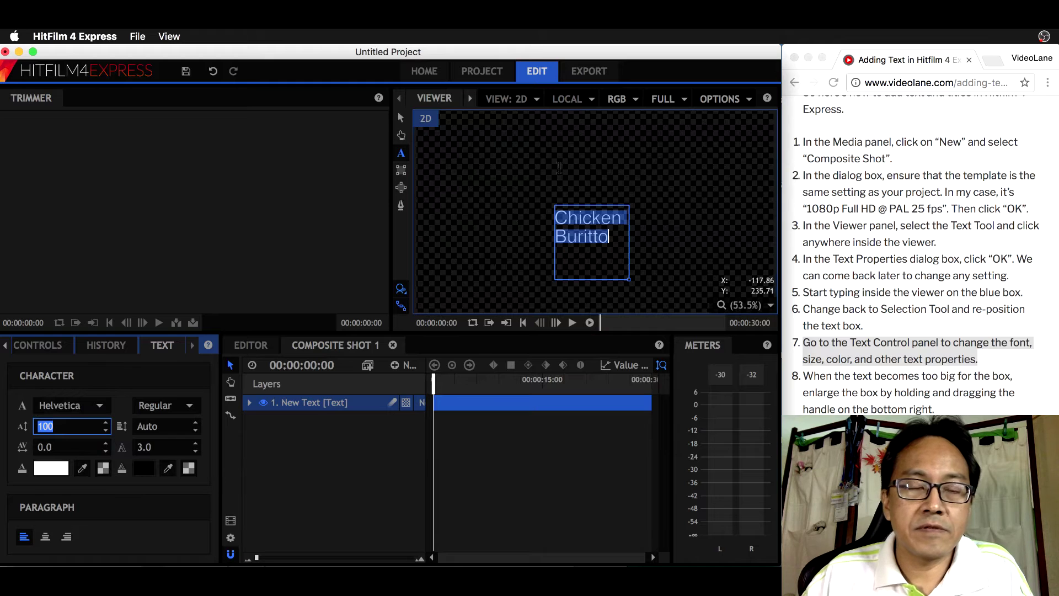
left_click(621, 262)
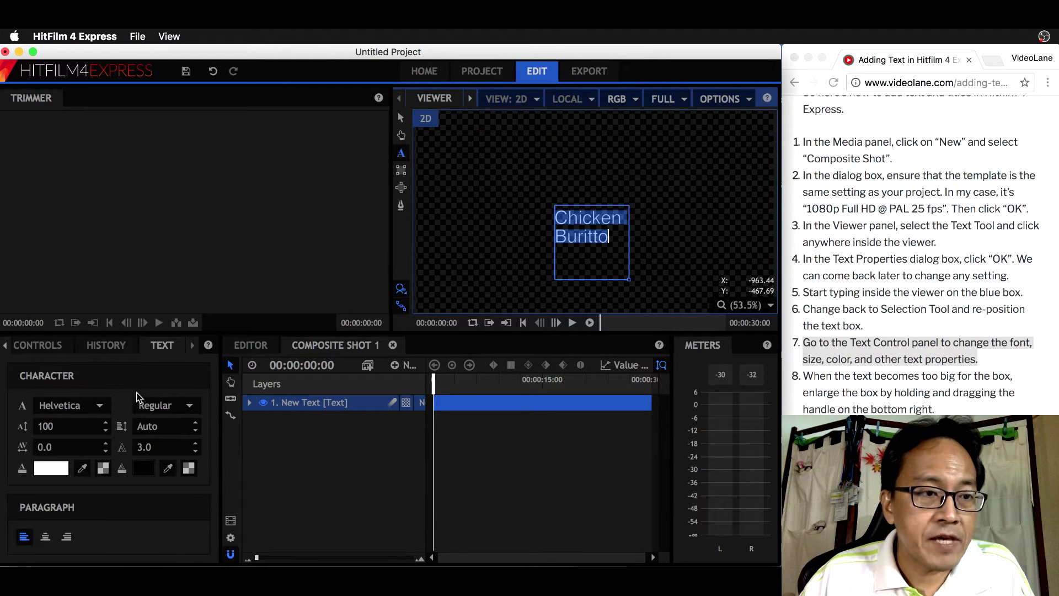
Step: Set the title's font to Impact and its size to 150, then deselect the text
left_click(101, 406)
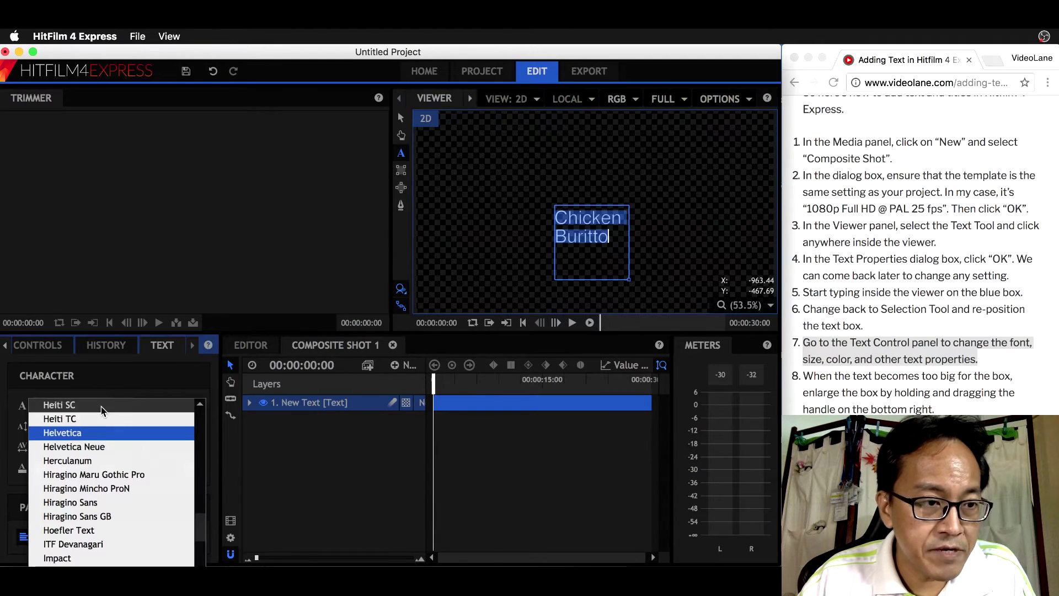
left_click(80, 559)
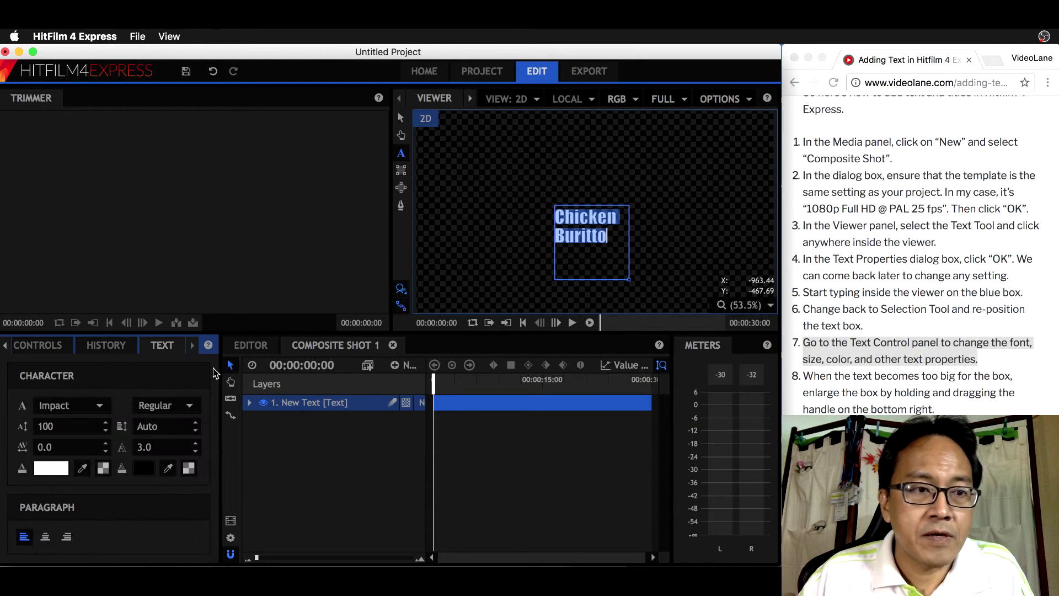
left_click(56, 426)
type("1")
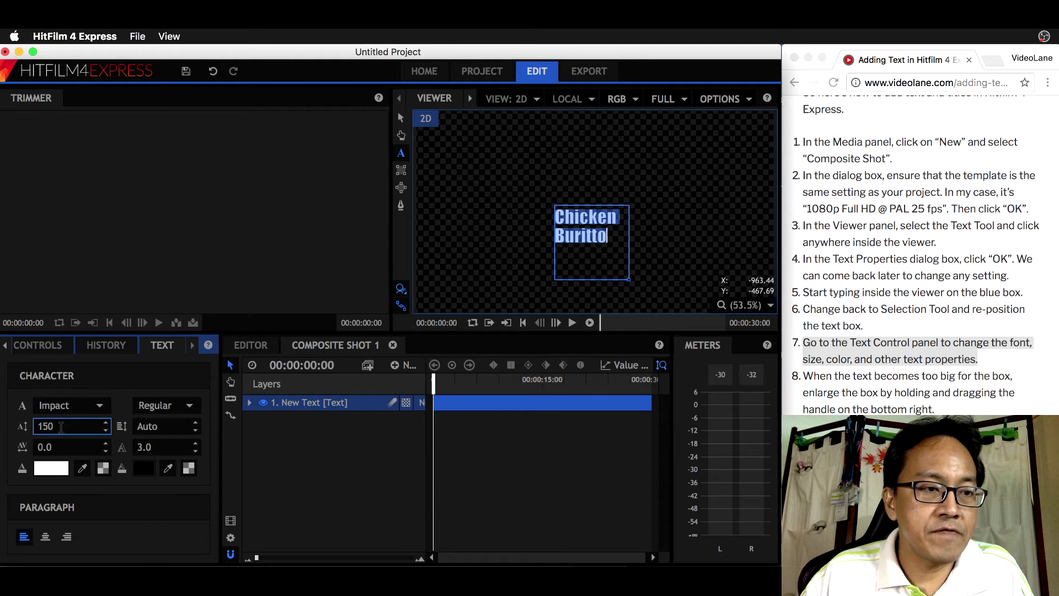
key("Return")
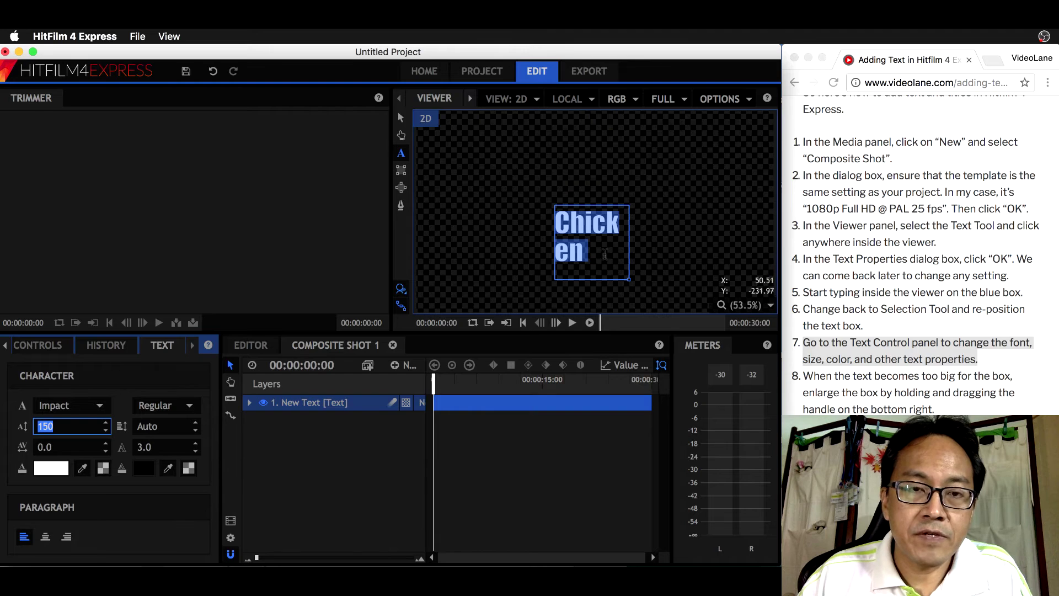
left_click(650, 250)
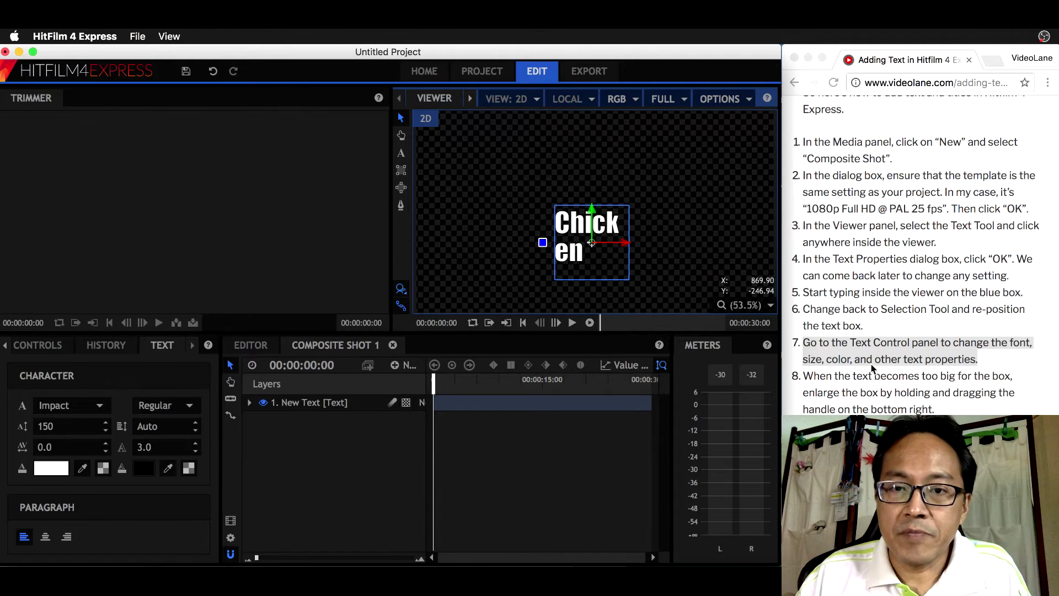
Step: Switch to the article in Chrome and highlight instruction 8 about enlarging the text box
left_click(864, 393)
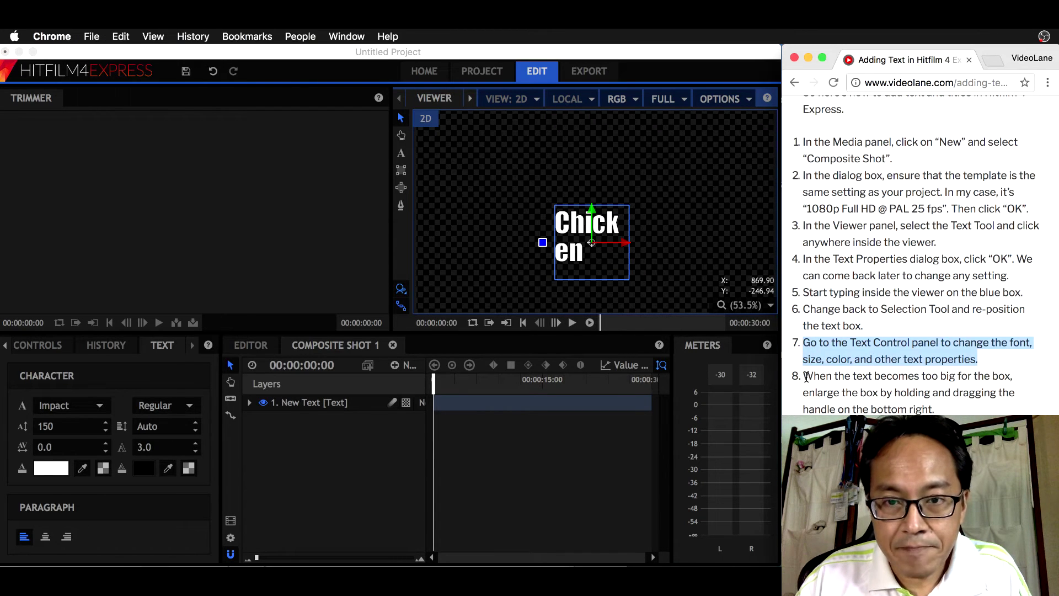
left_click_drag(807, 377, 913, 405)
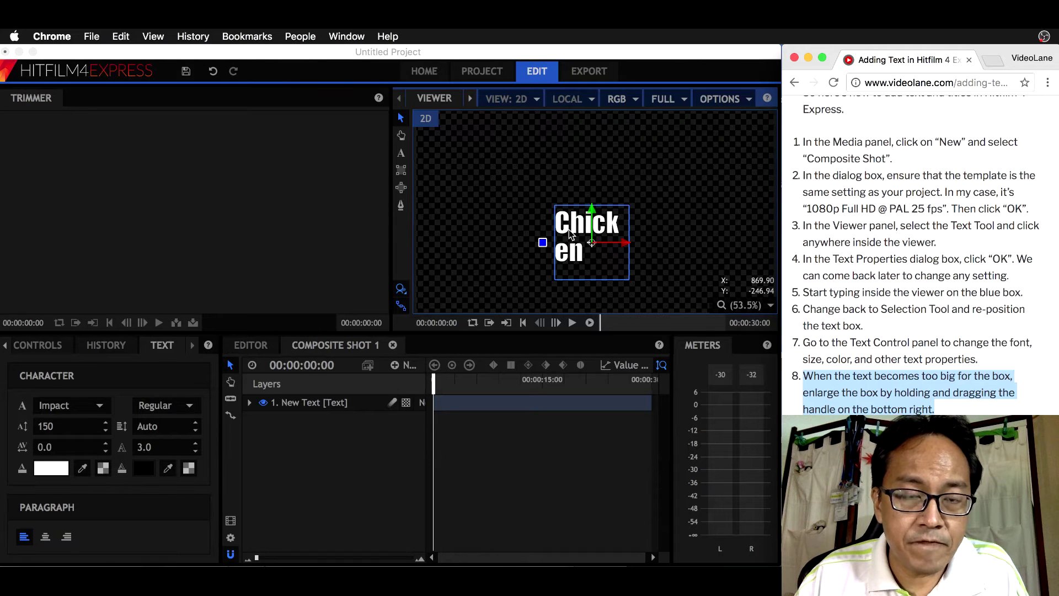
Step: Back in HitFilm, widen the title's text box with the Text tool until "Chicken" and "Buritto" each fit on one line
left_click(616, 276)
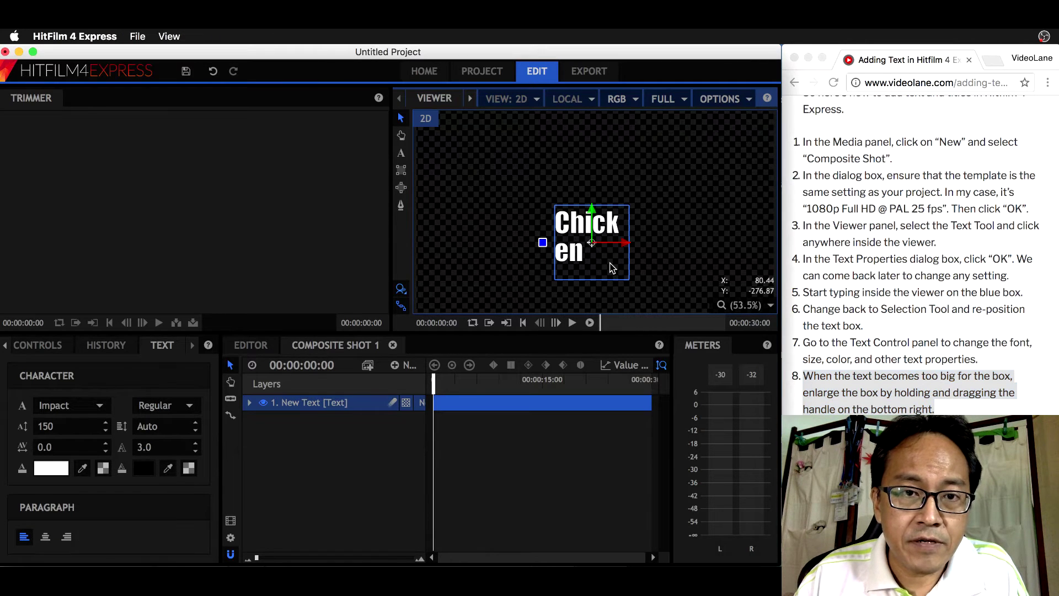
double_click(610, 263)
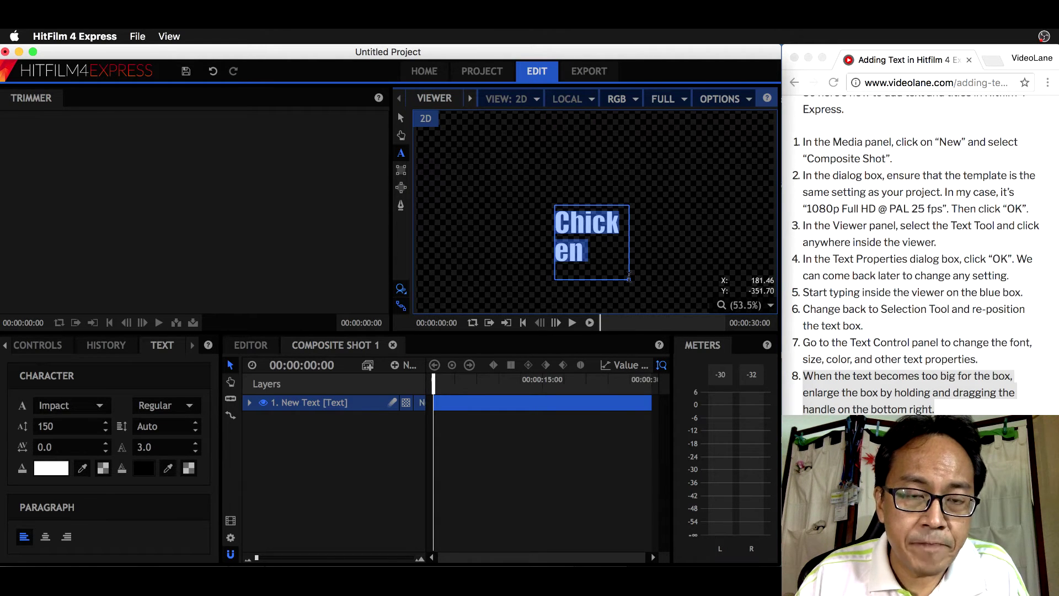
left_click(633, 277)
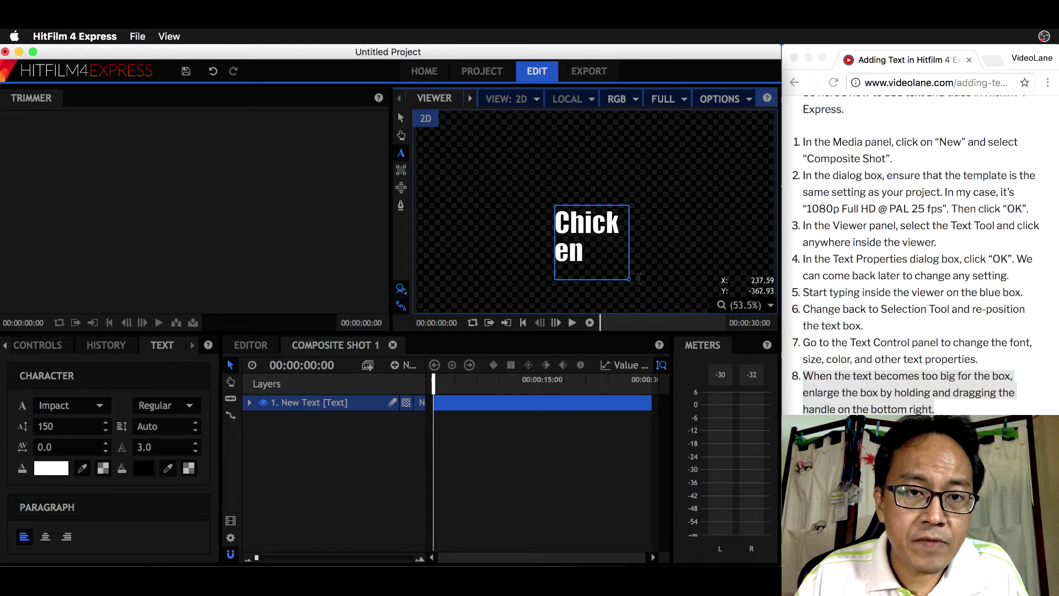
key("v")
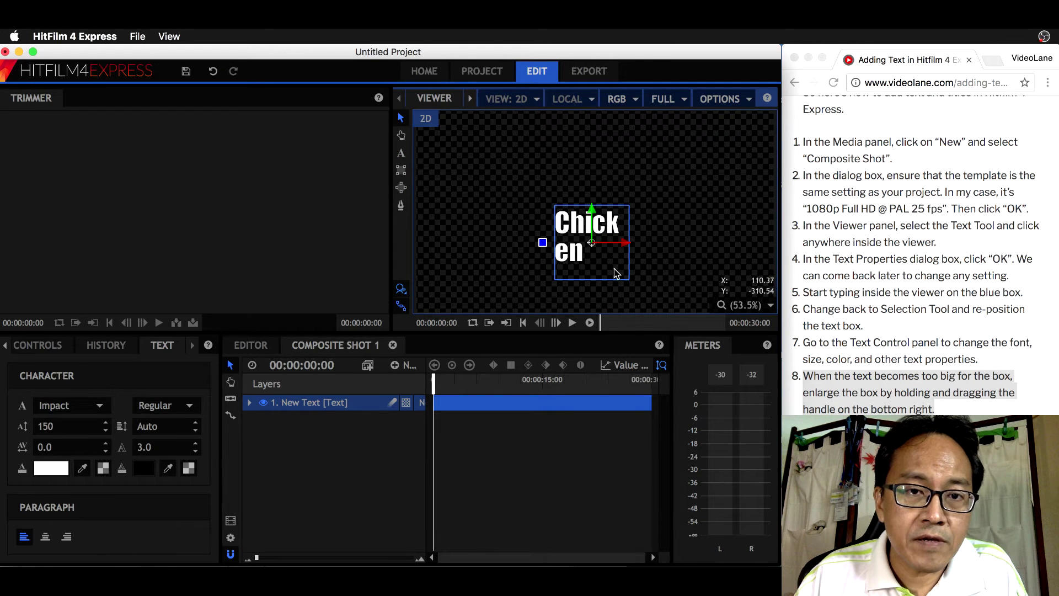
key("t")
left_click_drag(629, 279, 680, 283)
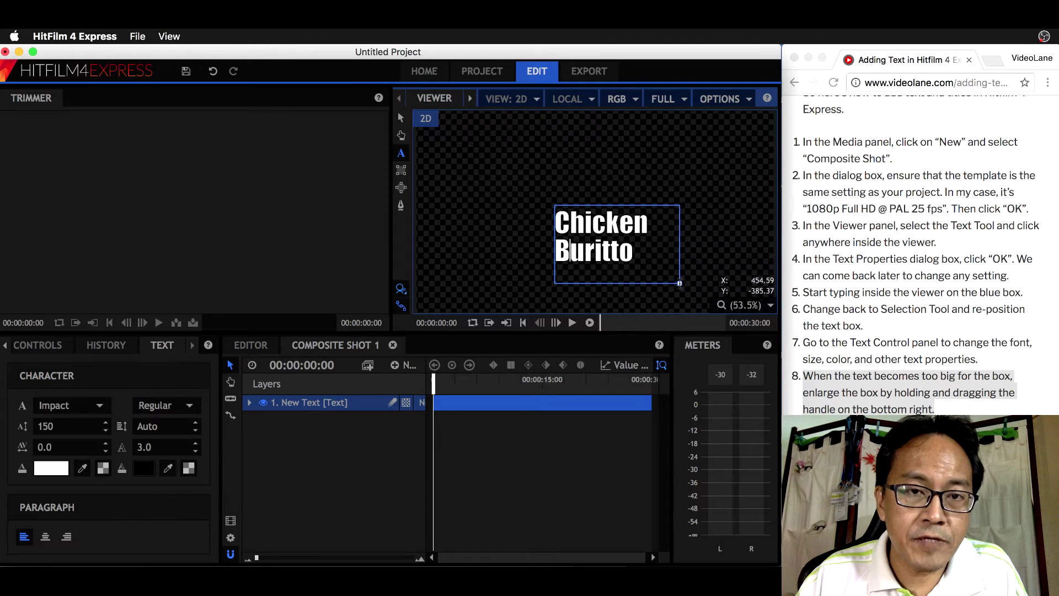
Step: Move the enlarged text box toward the lower part of the frame and try to centre-align its paragraph
key("v")
left_click_drag(642, 232, 626, 255)
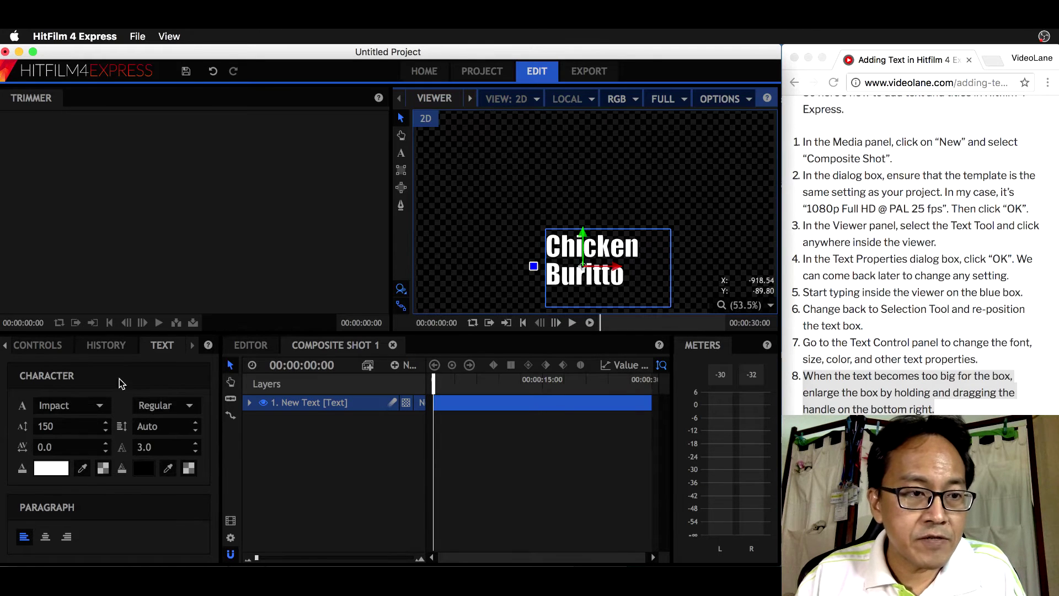
left_click(46, 539)
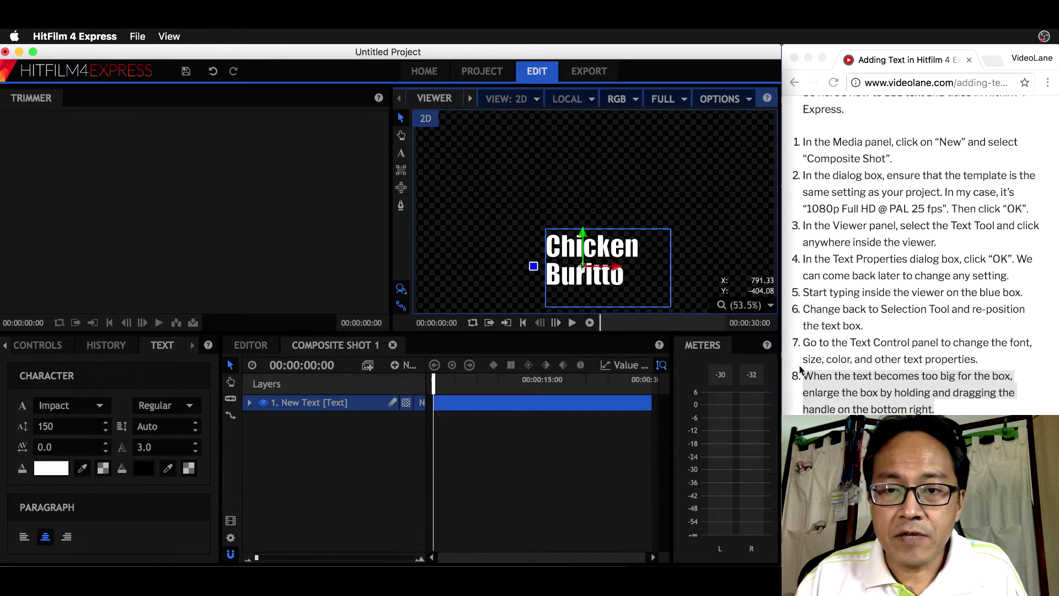
Step: Clear the highlight on the article's instruction 8 in Chrome, then nudge the title box within the lower centre of the HitFilm frame
left_click(894, 407)
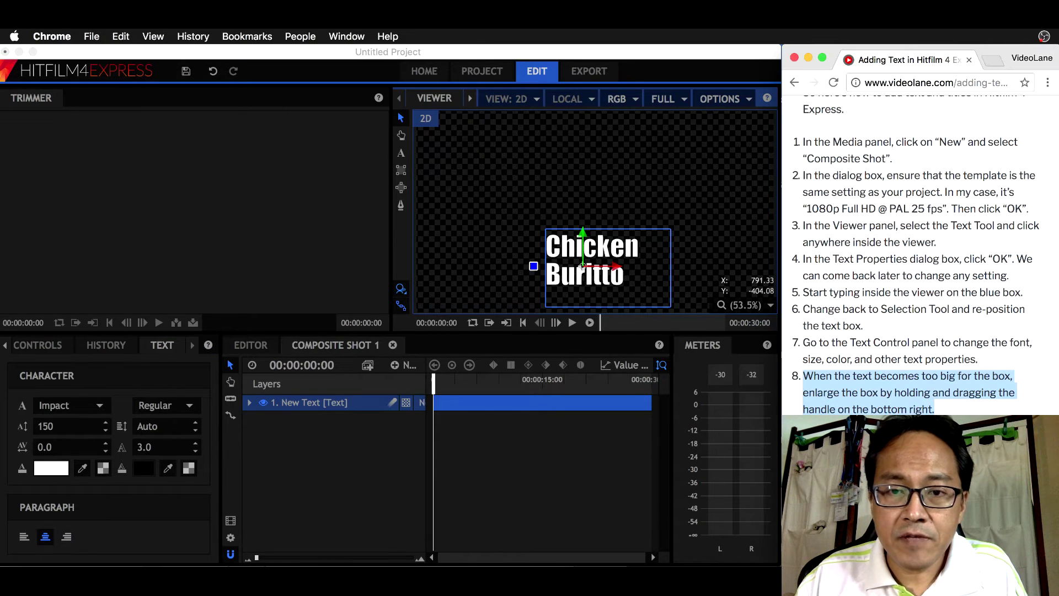
left_click(894, 407)
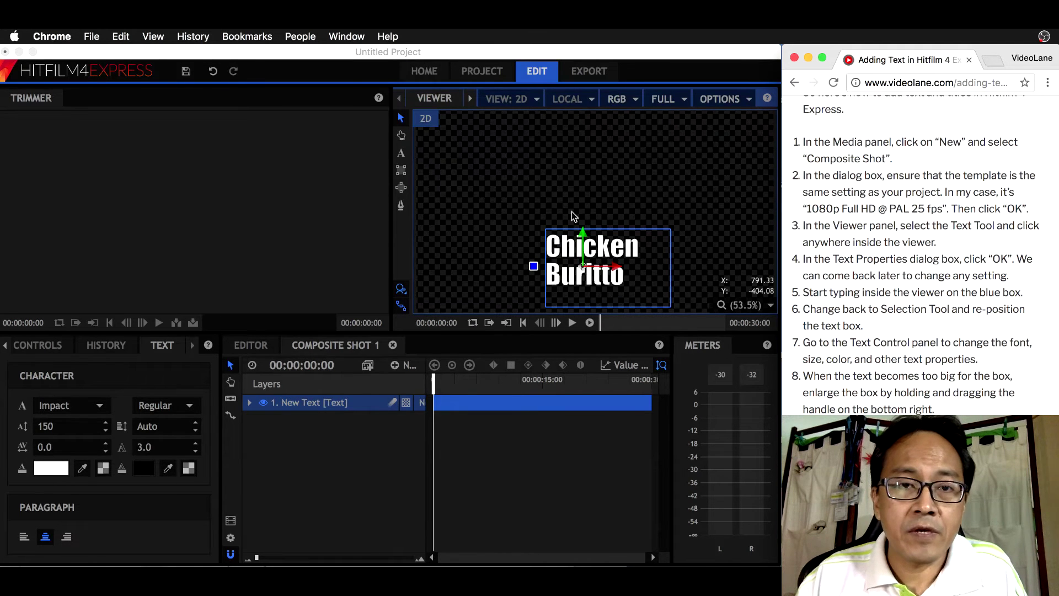
left_click(611, 250)
mouse_move(614, 250)
left_mouse_down()
mouse_move(636, 241)
mouse_move(604, 246)
left_mouse_up()
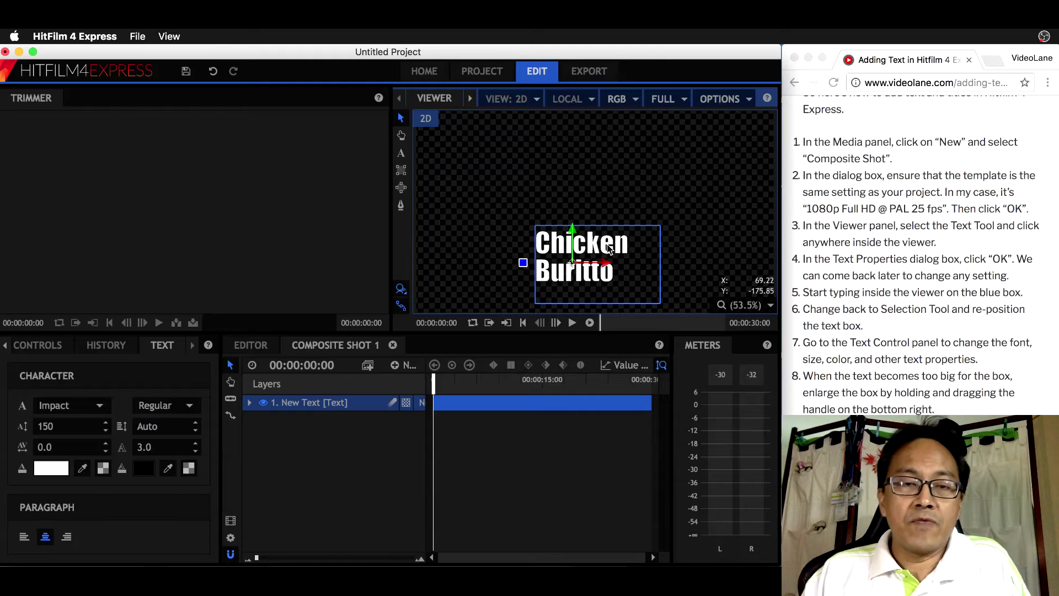
key("t")
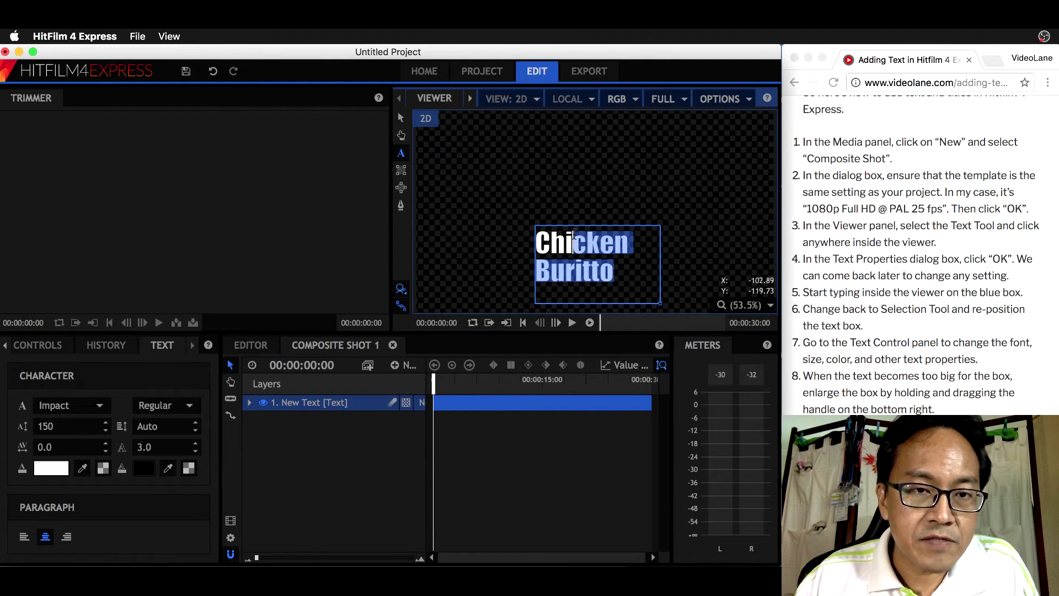
key("v")
mouse_move(620, 266)
left_mouse_down()
mouse_move(635, 209)
mouse_move(607, 260)
mouse_move(635, 252)
mouse_move(627, 266)
left_mouse_up()
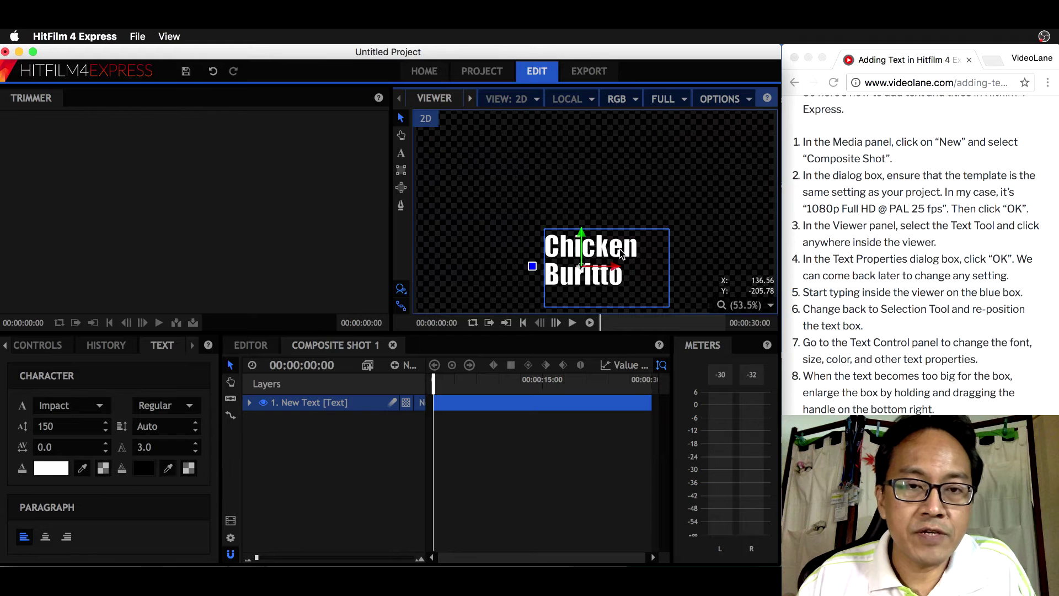
Step: Select the whole "Chicken Buritto" text, centre-align it, and shift the text box slightly down and to the left
double_click(622, 255)
key("Escape")
double_click(631, 285)
left_click_drag(629, 285, 549, 248)
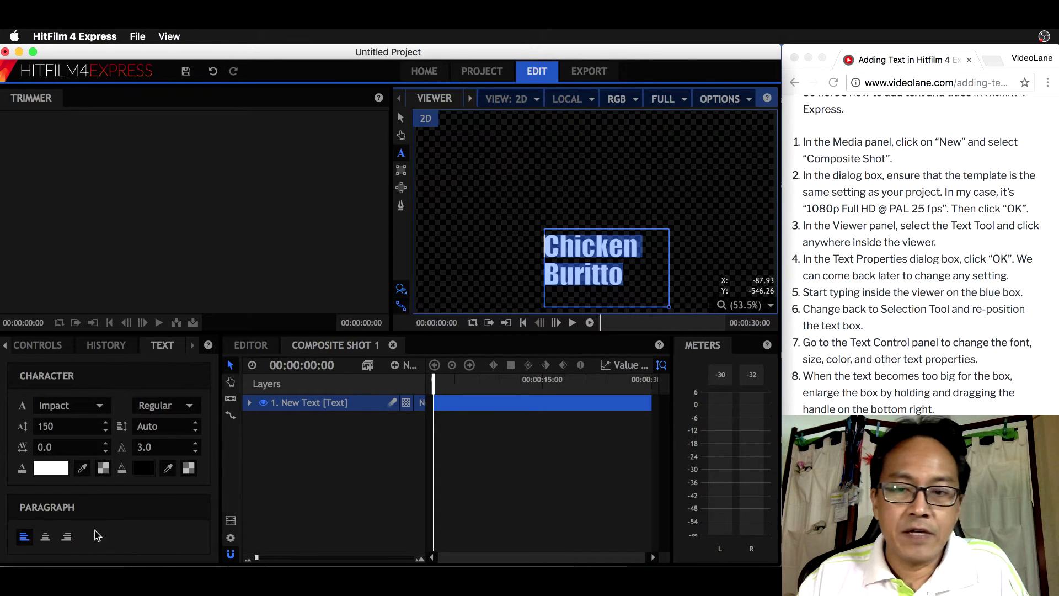
left_click(47, 544)
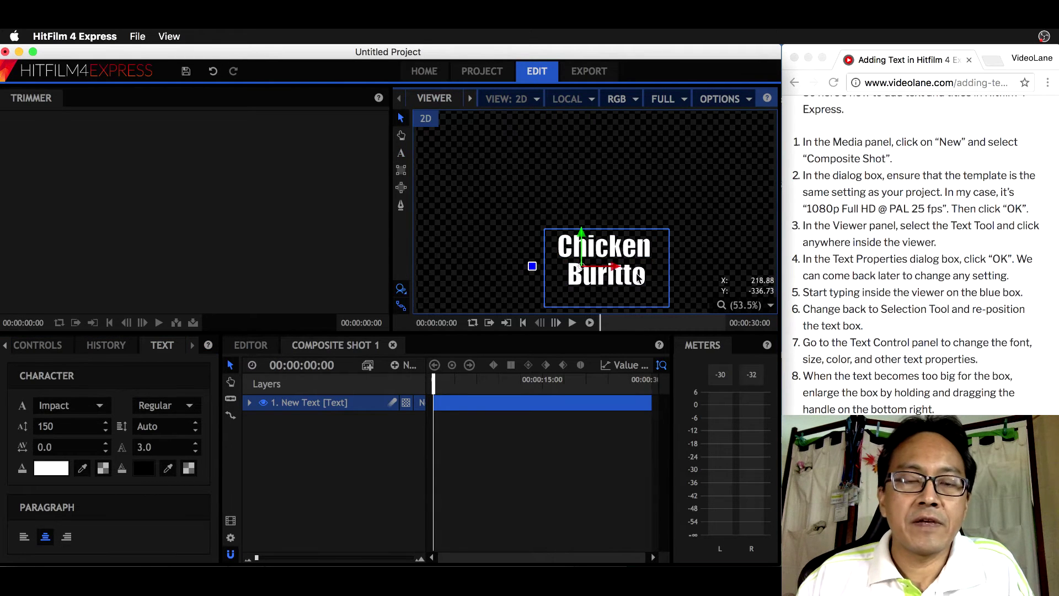
mouse_move(630, 291)
left_mouse_down()
mouse_move(618, 273)
mouse_move(621, 296)
left_mouse_up()
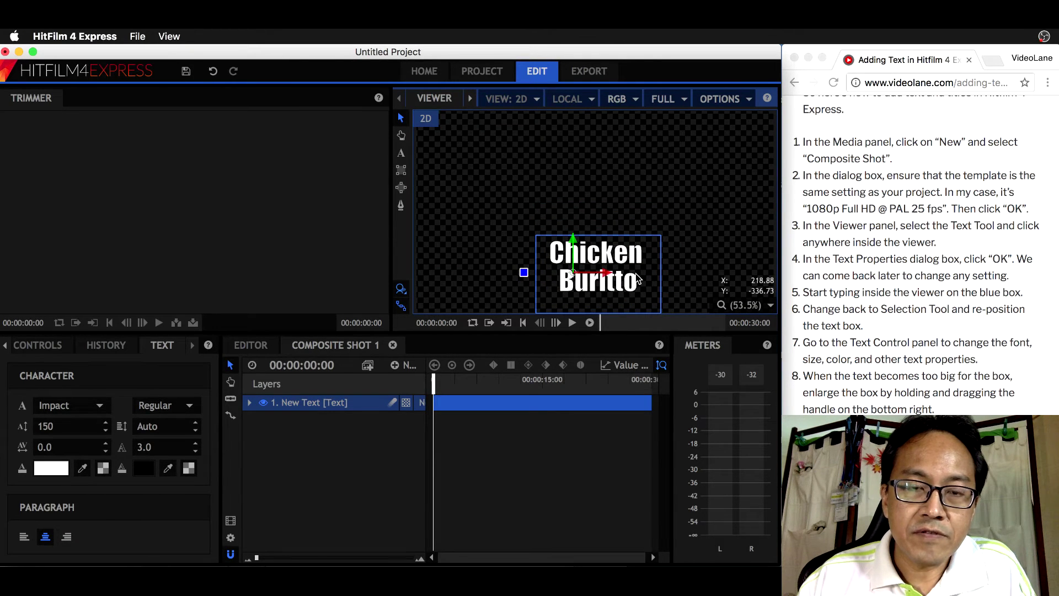
Step: Replace the space after "Chicken" with a line break using the Text tool so "Buritto" starts a new line
key("t")
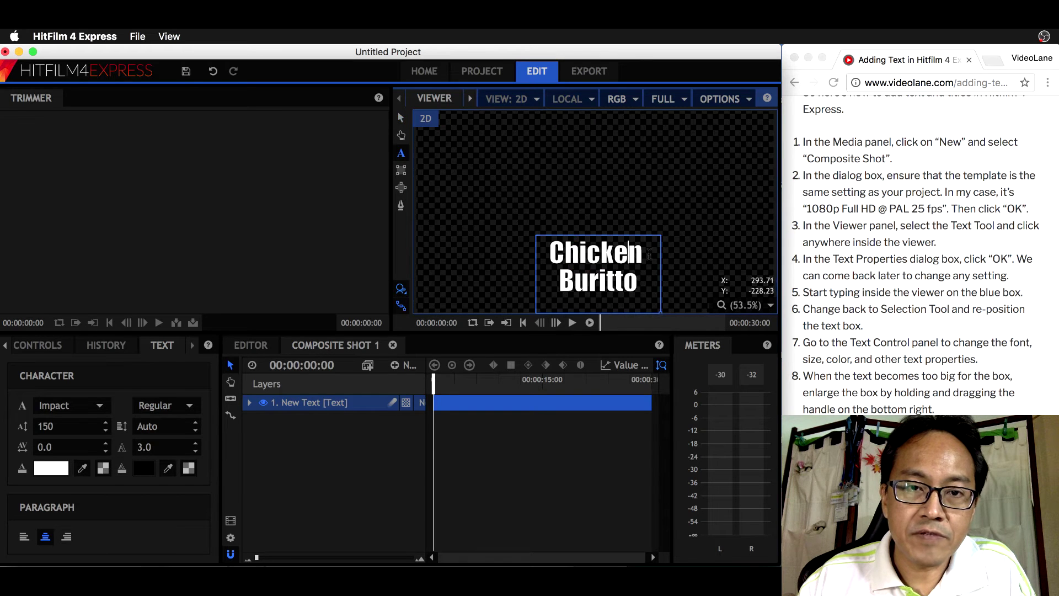
left_click(650, 255)
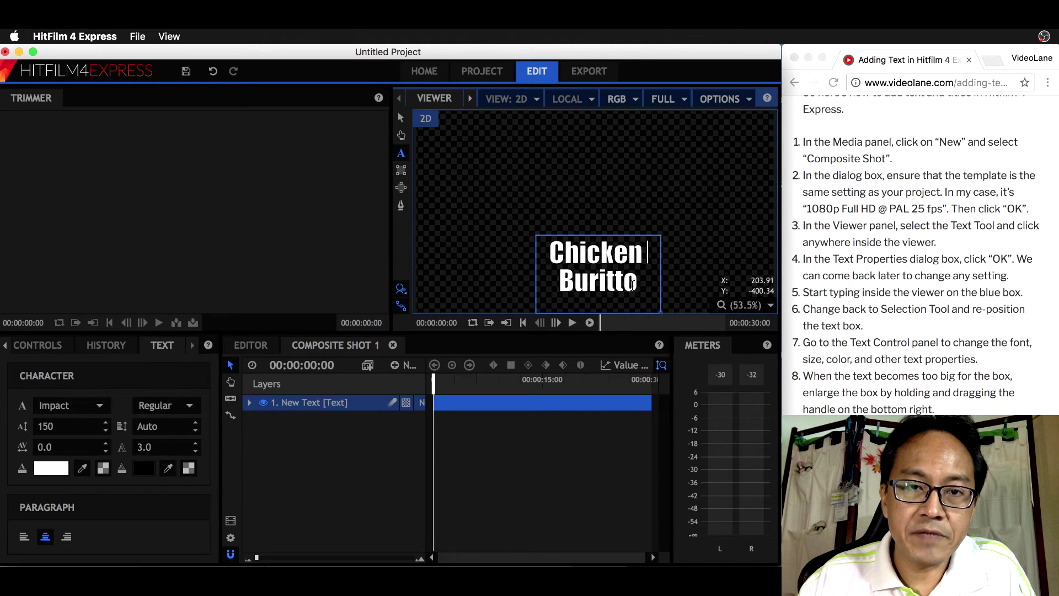
key("BackSpace")
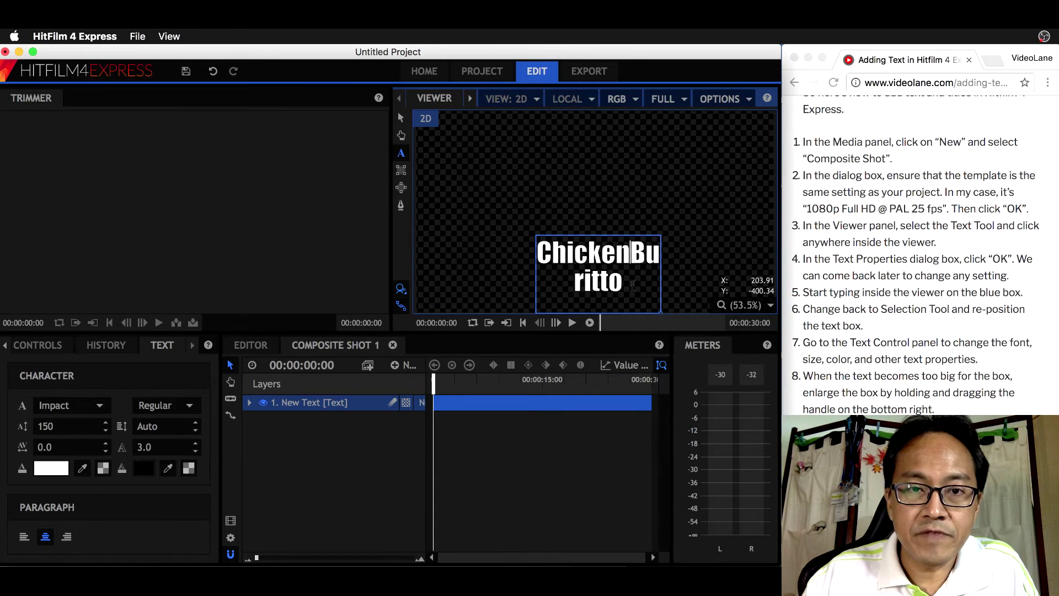
key("Return")
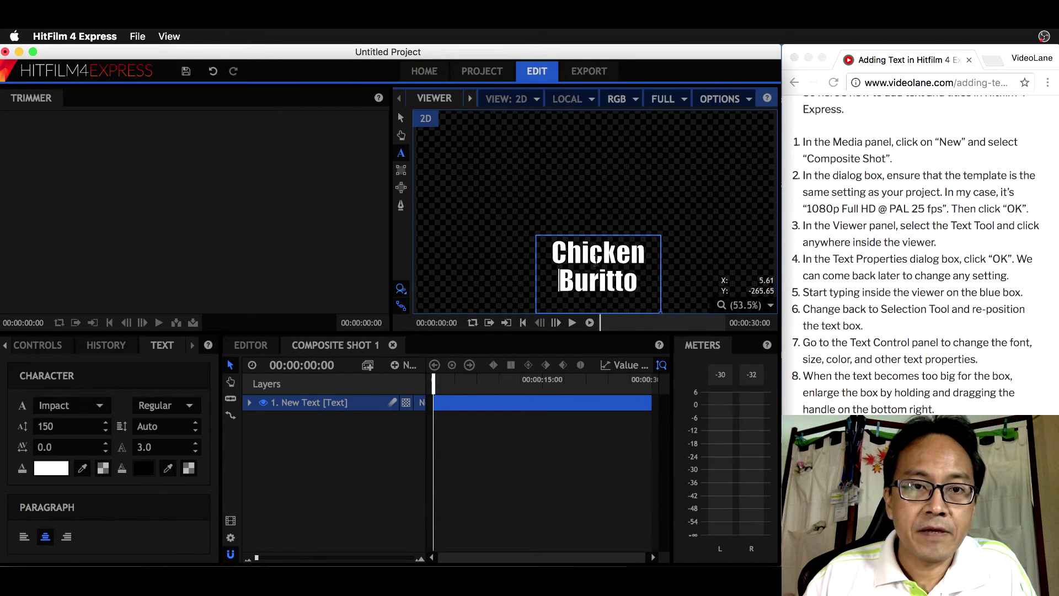
Step: Nudge the "Chicken Buritto" text box slightly left and up with the Selection Tool, then switch to the article in Chrome
key("v")
mouse_move(625, 266)
left_mouse_down()
mouse_move(607, 255)
mouse_move(620, 265)
left_mouse_up()
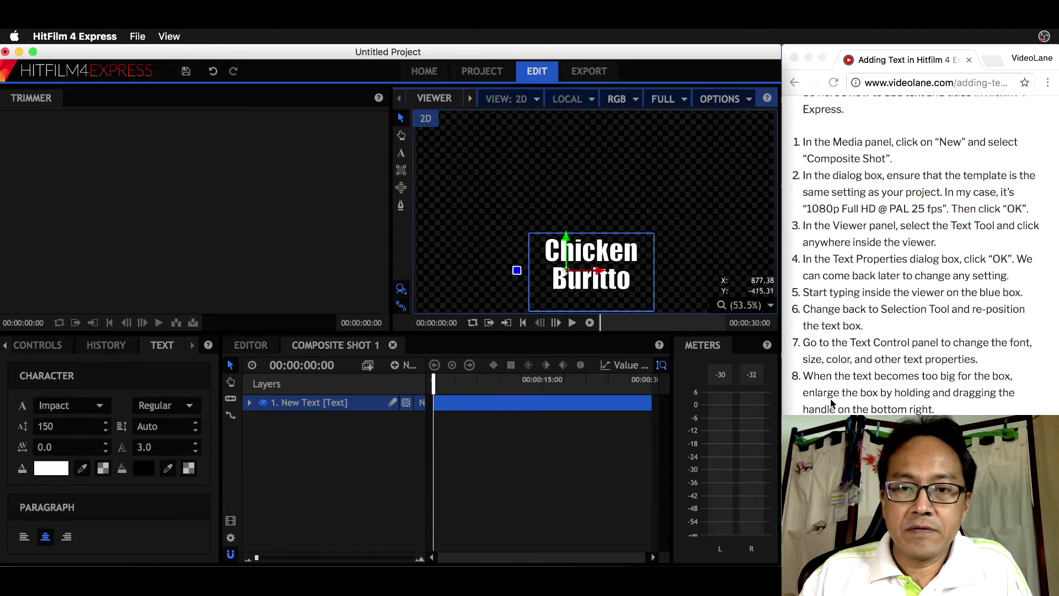
left_click(916, 327)
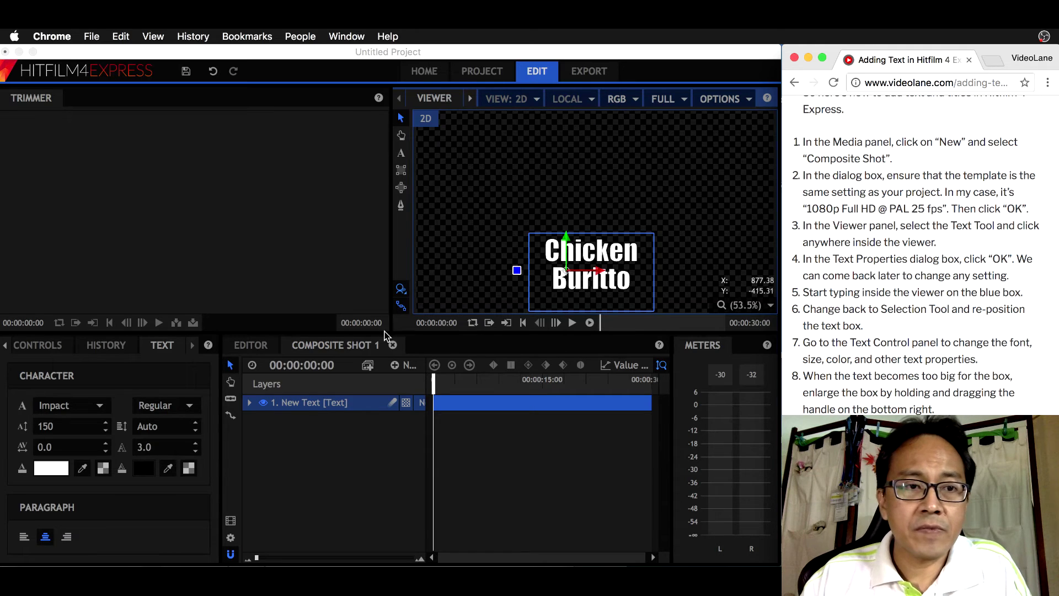
Step: Return to HitFilm's Editor timeline and place Composite Shot 1 from the project media on Video 2 at 00:00:01:19
left_click(250, 350)
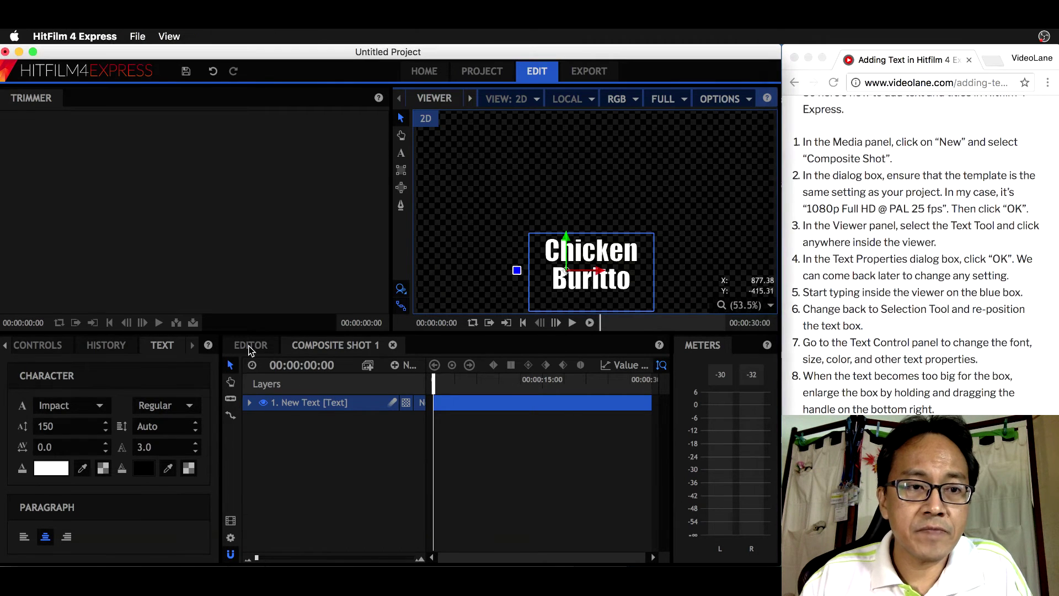
left_click(249, 350)
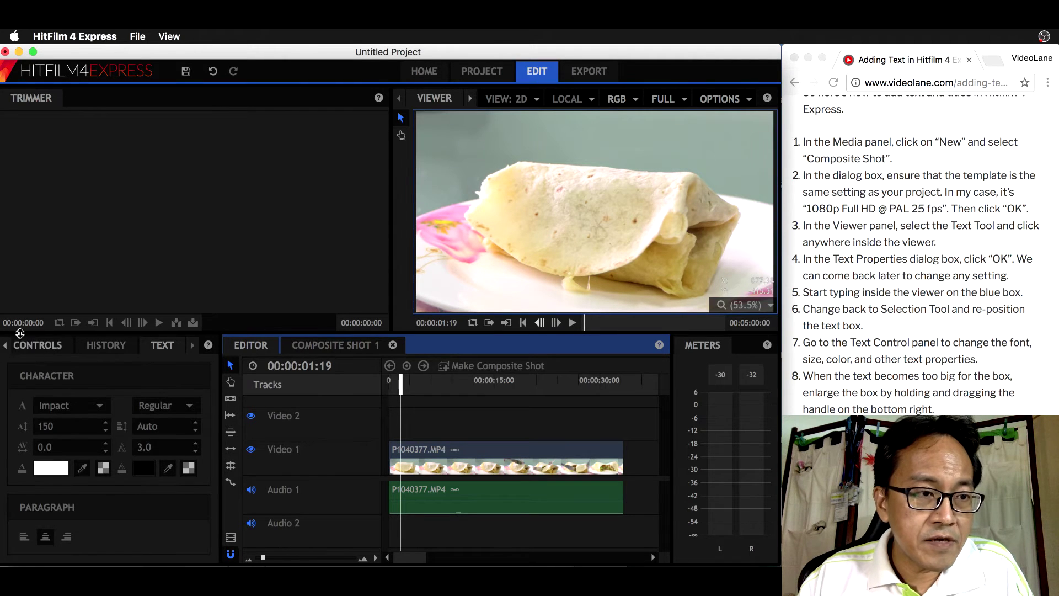
left_click(6, 346)
left_click(6, 346)
left_click(43, 347)
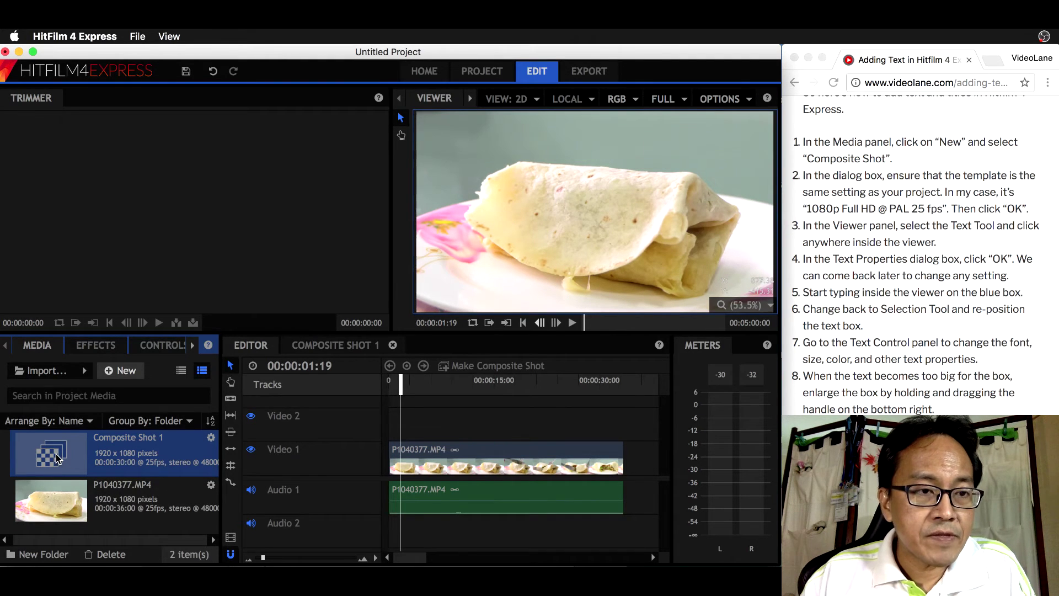
left_click_drag(57, 458, 403, 429)
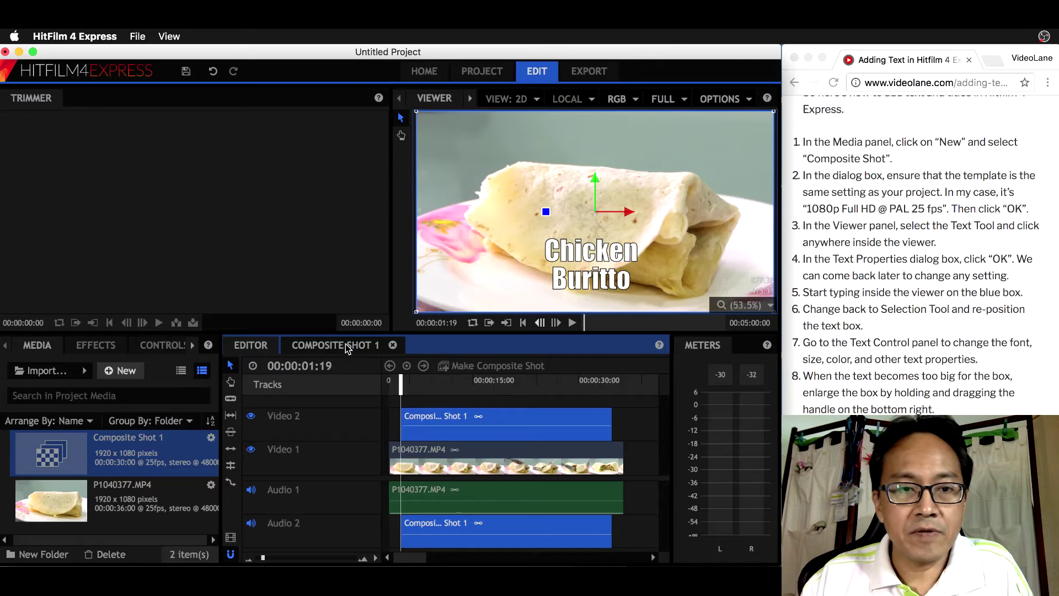
Step: Play back the Editor timeline from 00:00:00:00 to check the title over the burrito footage, and pause after about eight seconds
mouse_move(401, 388)
left_mouse_down()
mouse_move(508, 391)
mouse_move(388, 388)
left_mouse_up()
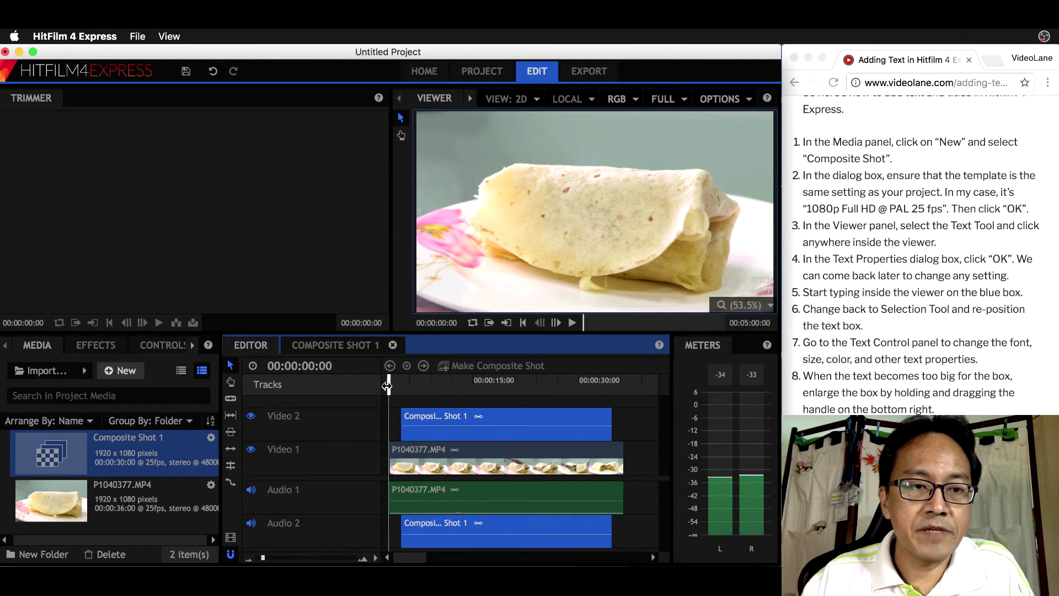
left_click(573, 323)
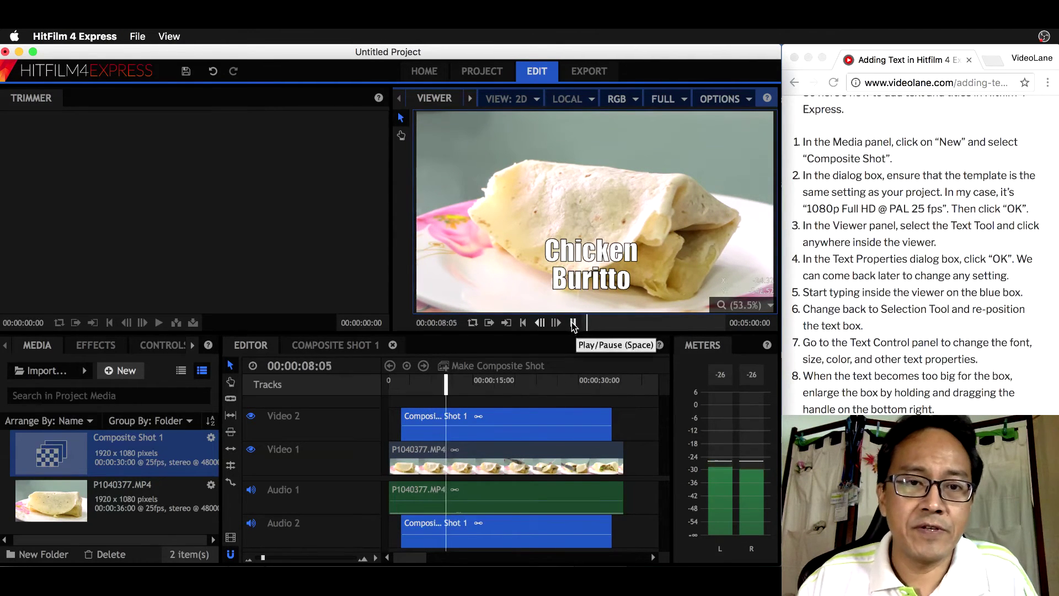
left_click(574, 324)
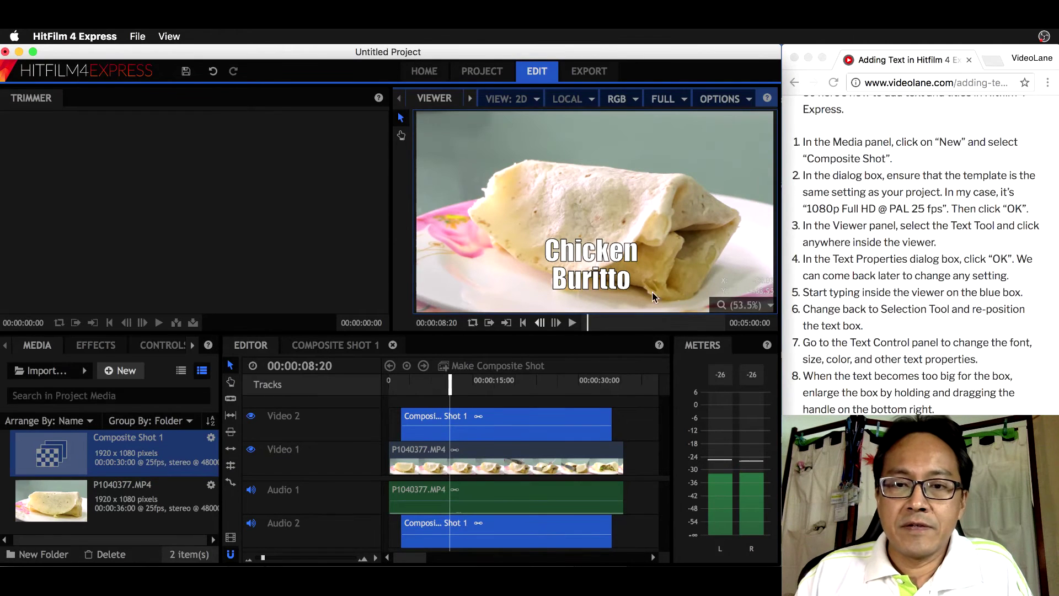
Step: Read on in the Chrome article to the Adding Shadow section and highlight its instruction 1 about the Drop Shadow effect
scroll(922, 249, "down", 5)
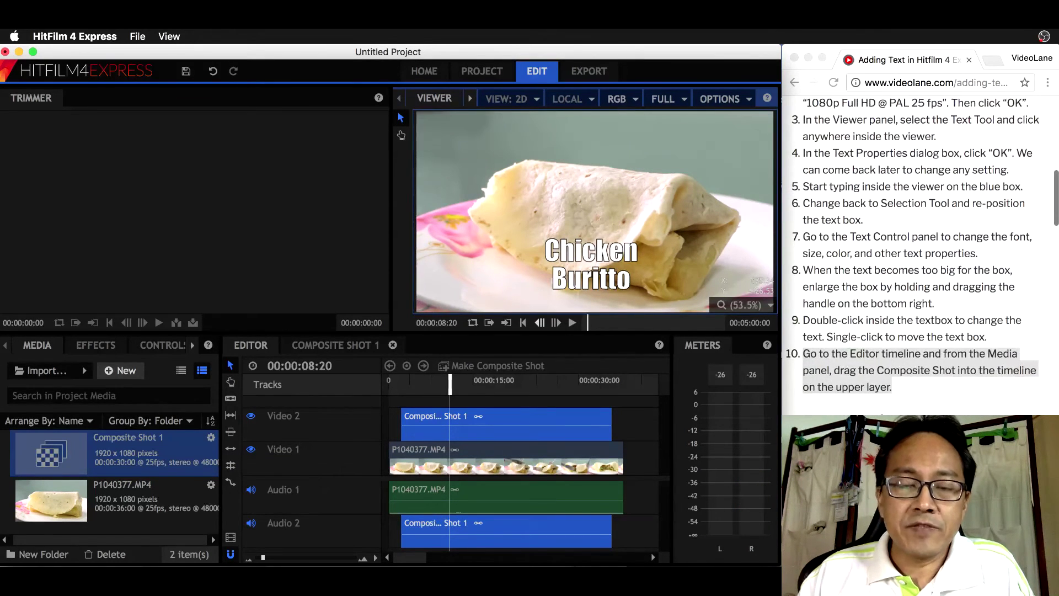
scroll(921, 249, "down", 3)
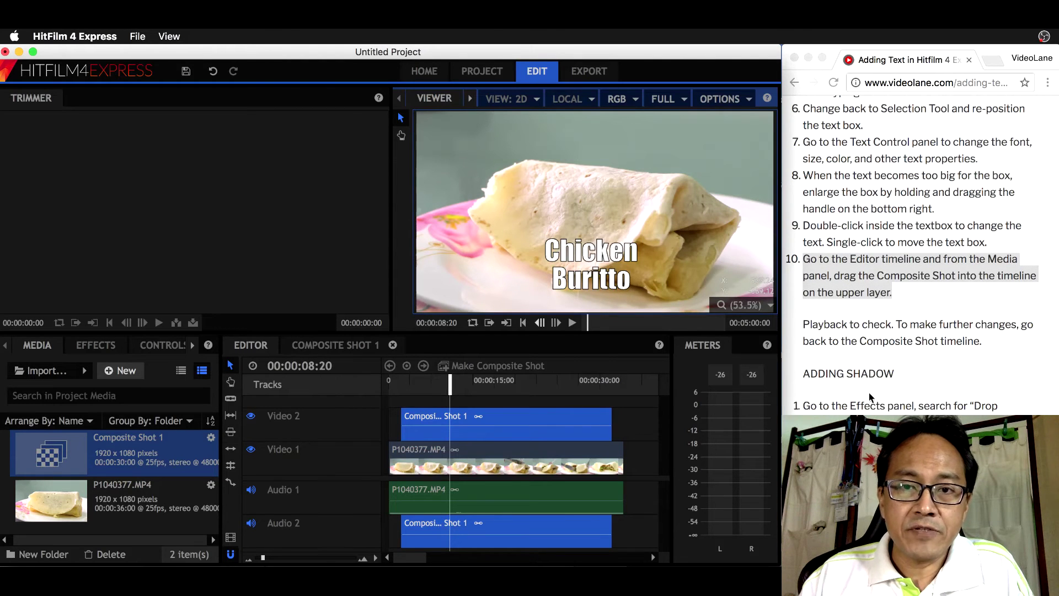
scroll(872, 337, "down", 1)
scroll(916, 248, "down", 1)
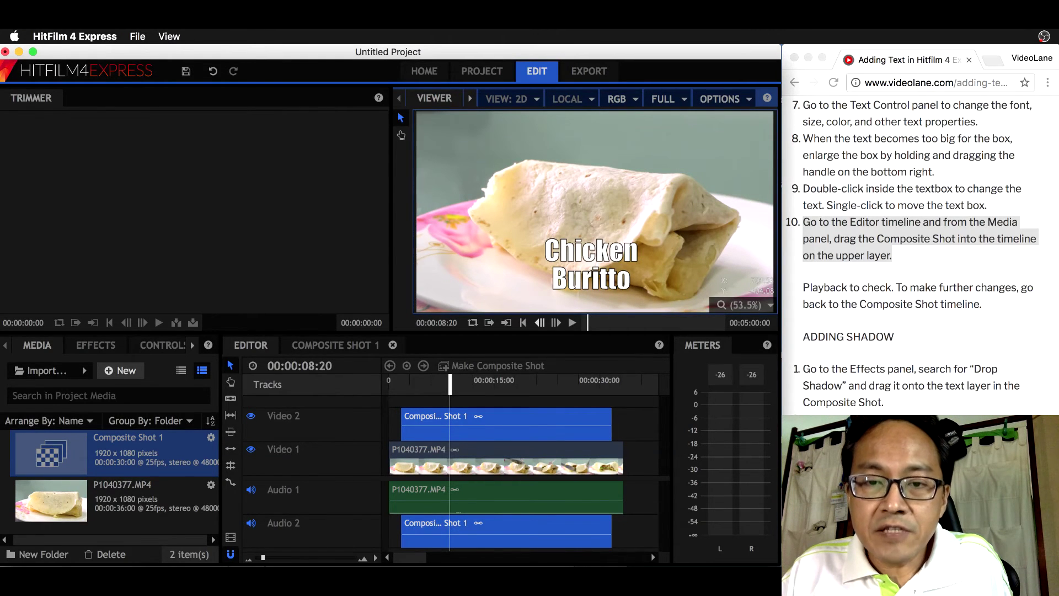
scroll(916, 254, "down", 2)
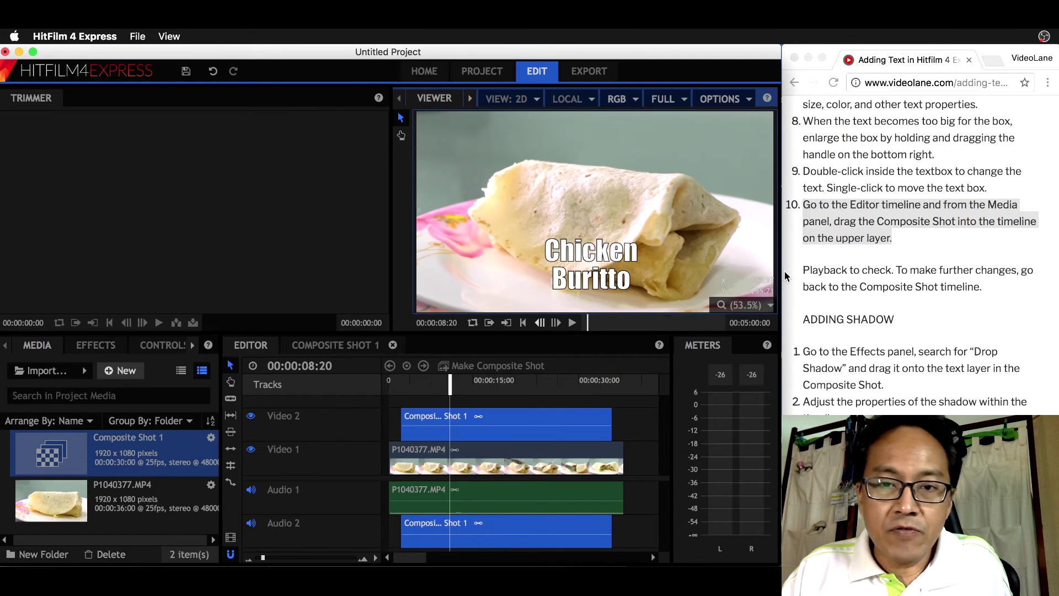
scroll(879, 370, "up", 2)
scroll(879, 371, "down", 3)
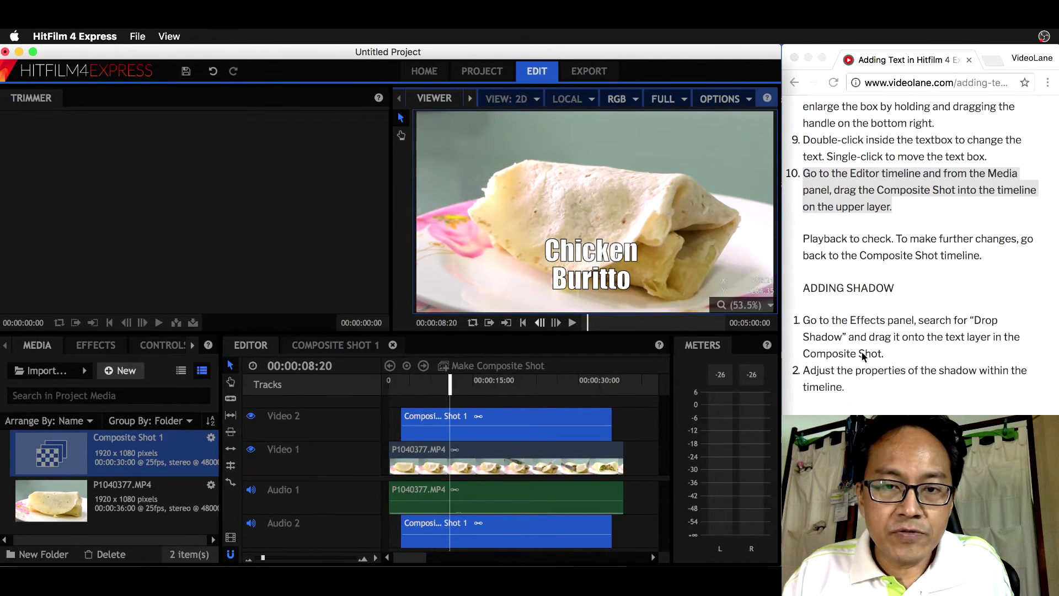
scroll(839, 369, "up", 2)
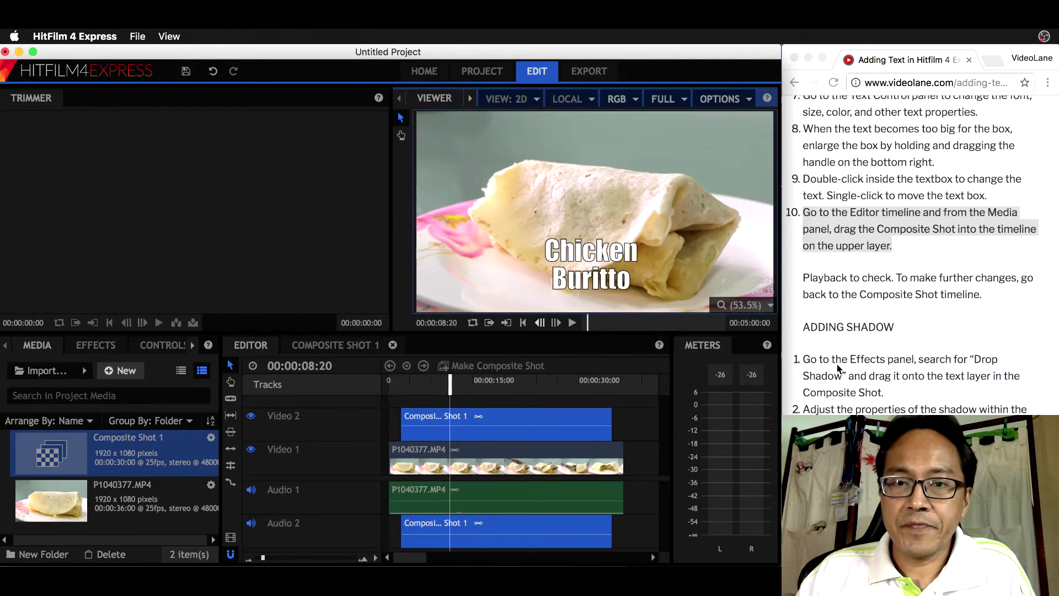
scroll(839, 368, "down", 5)
left_click(807, 260)
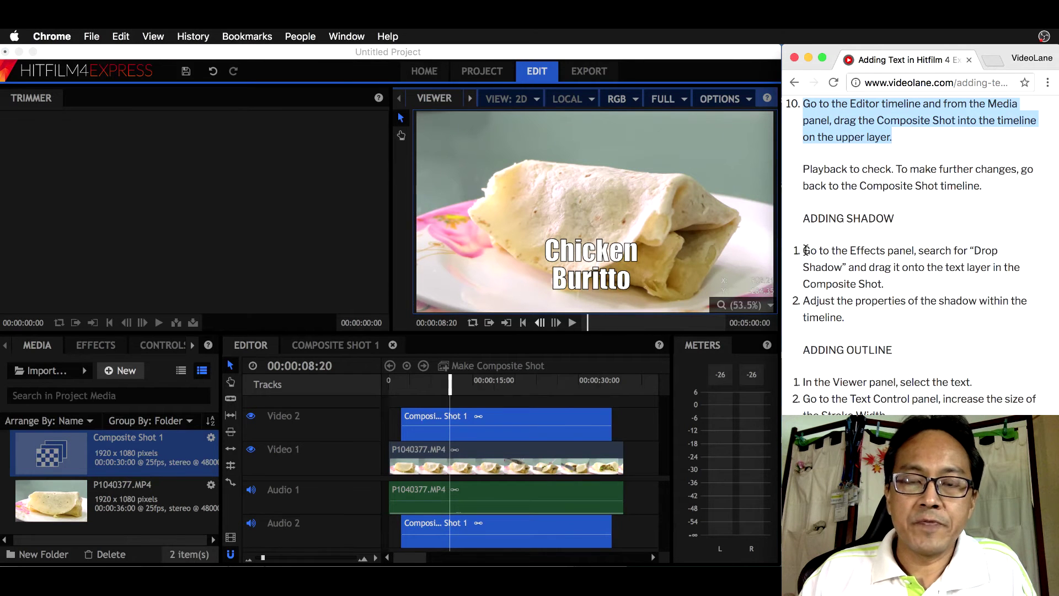
left_click_drag(806, 250, 904, 277)
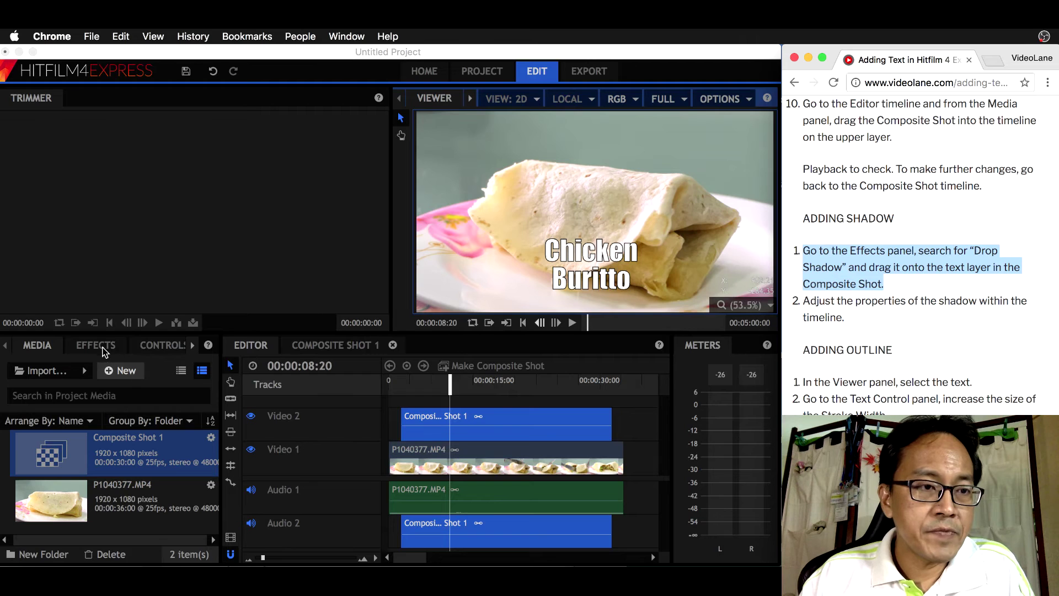
Step: Search HitFilm's effects for "shado", replacing the earlier search term
left_click(101, 349)
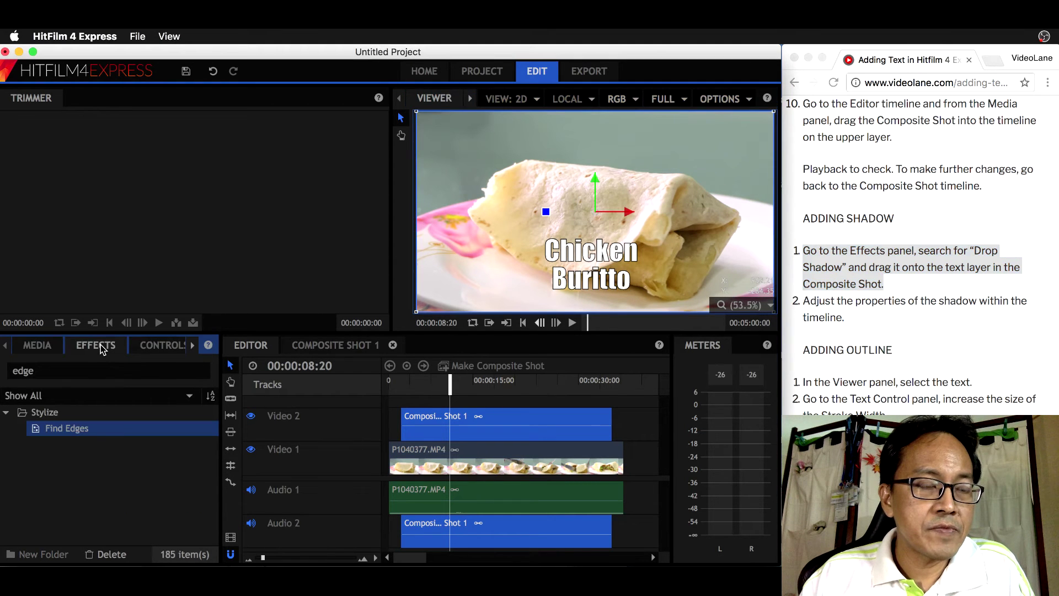
double_click(26, 372)
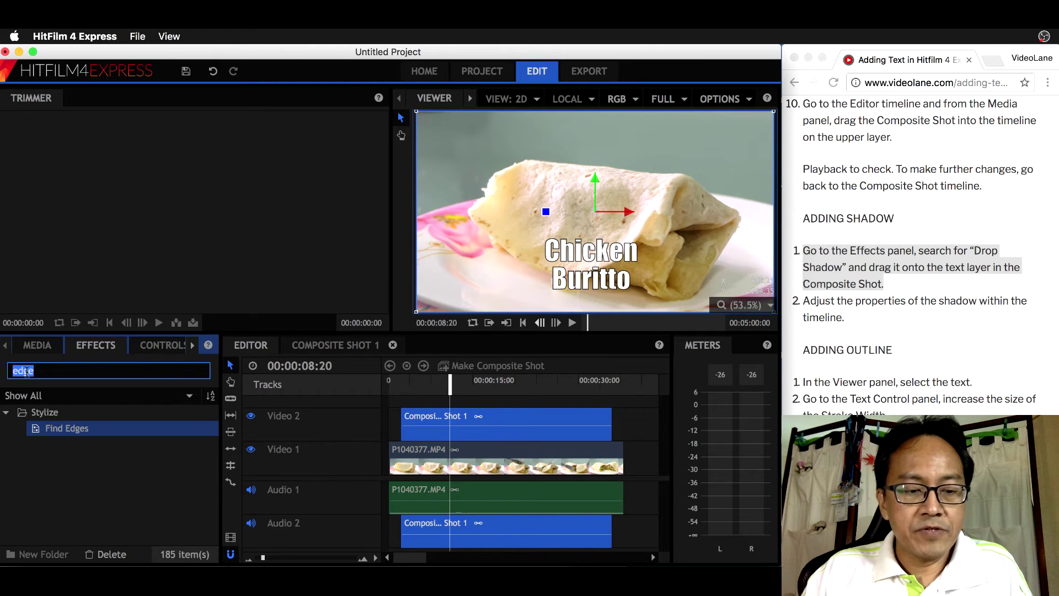
type("s")
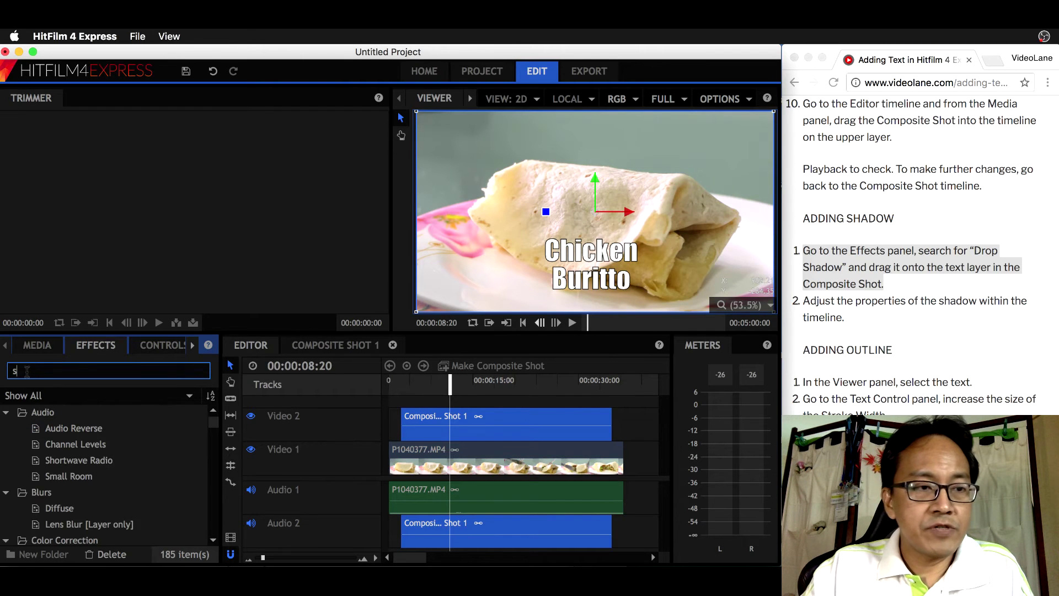
type("hado")
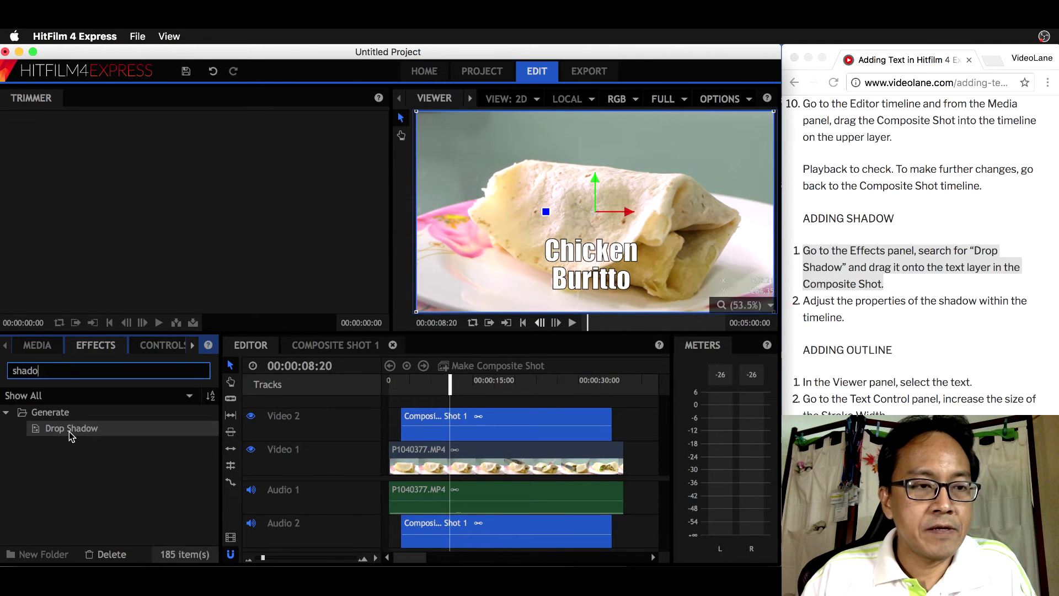
Step: Apply the Drop Shadow effect to the New Text layer in Composite Shot 1
left_click_drag(71, 436, 106, 437)
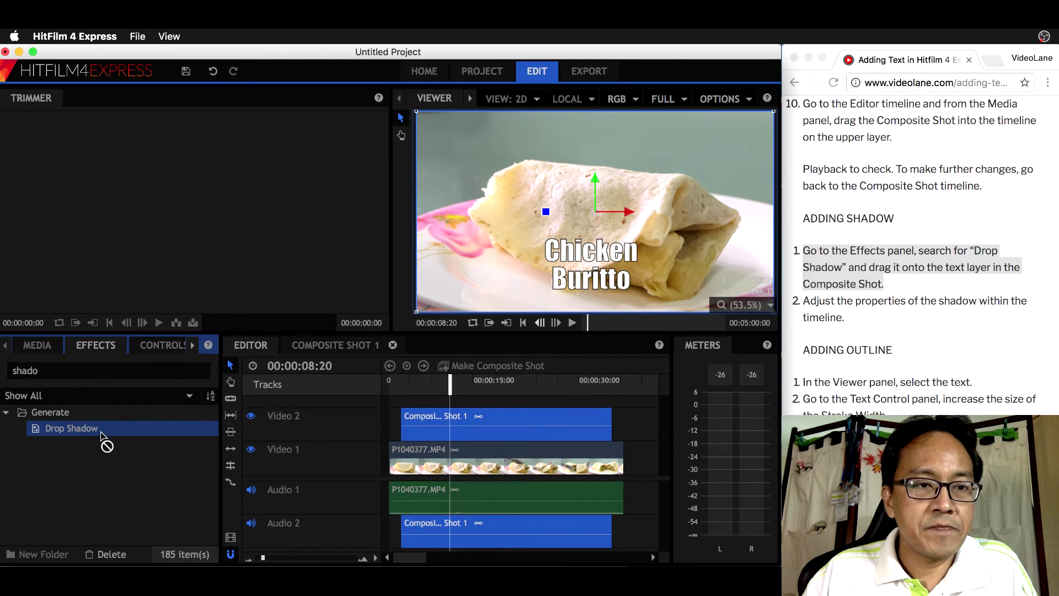
left_click(338, 345)
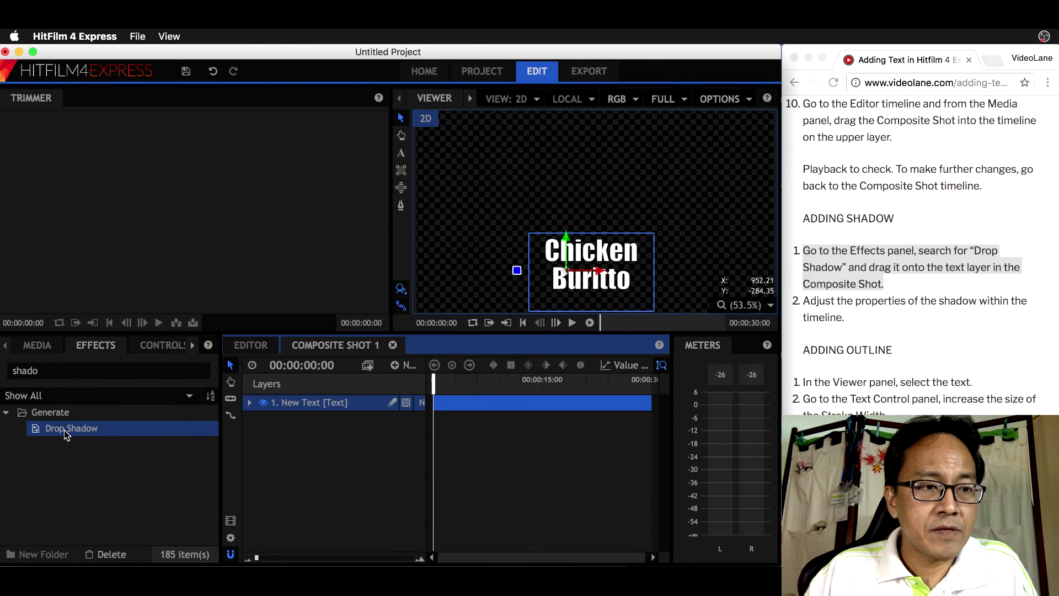
left_click_drag(64, 431, 253, 400)
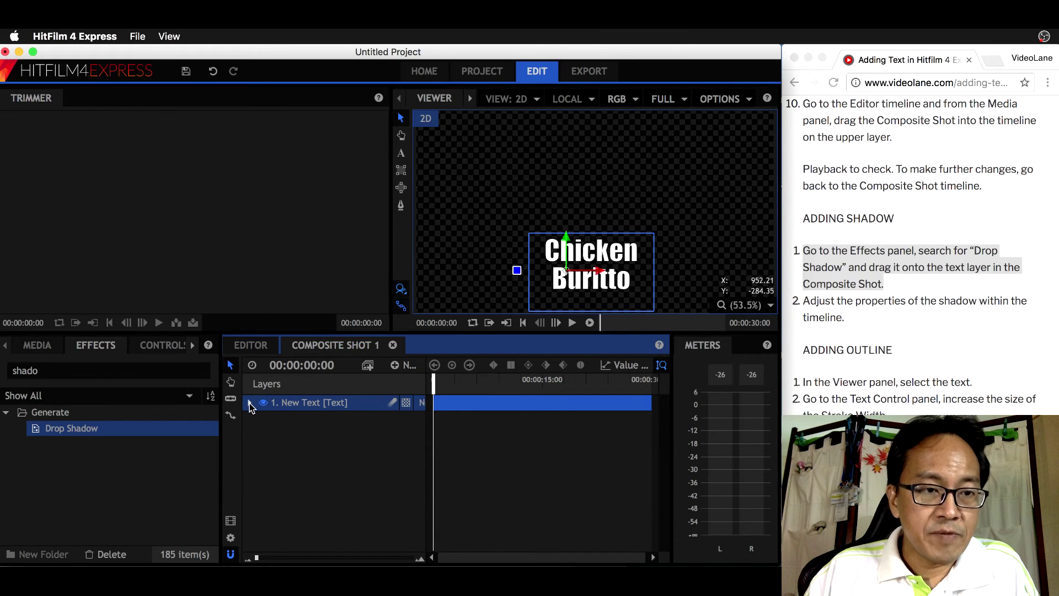
left_click(249, 402)
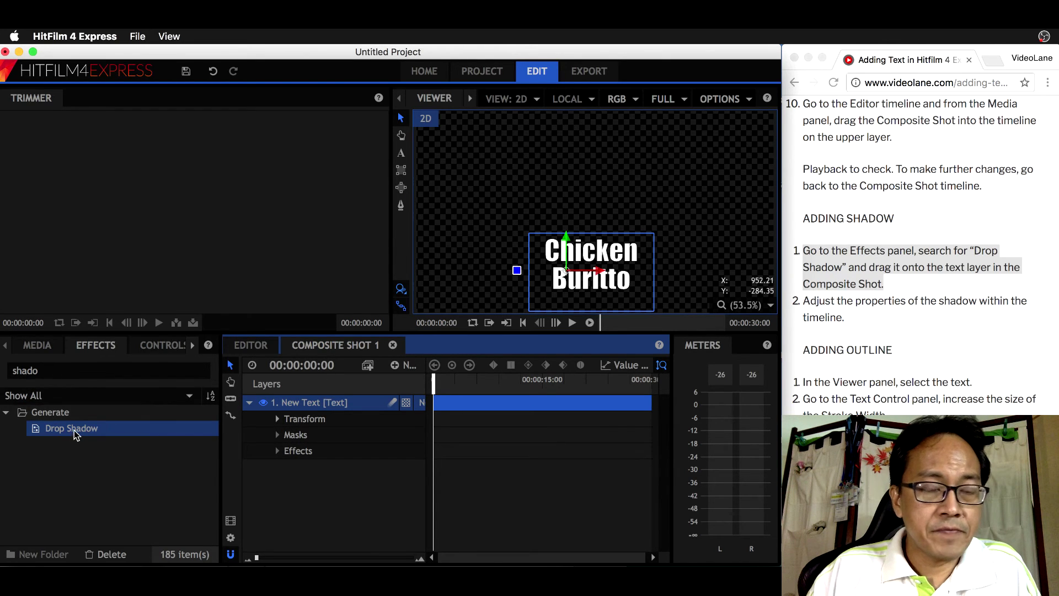
left_click_drag(76, 436, 305, 408)
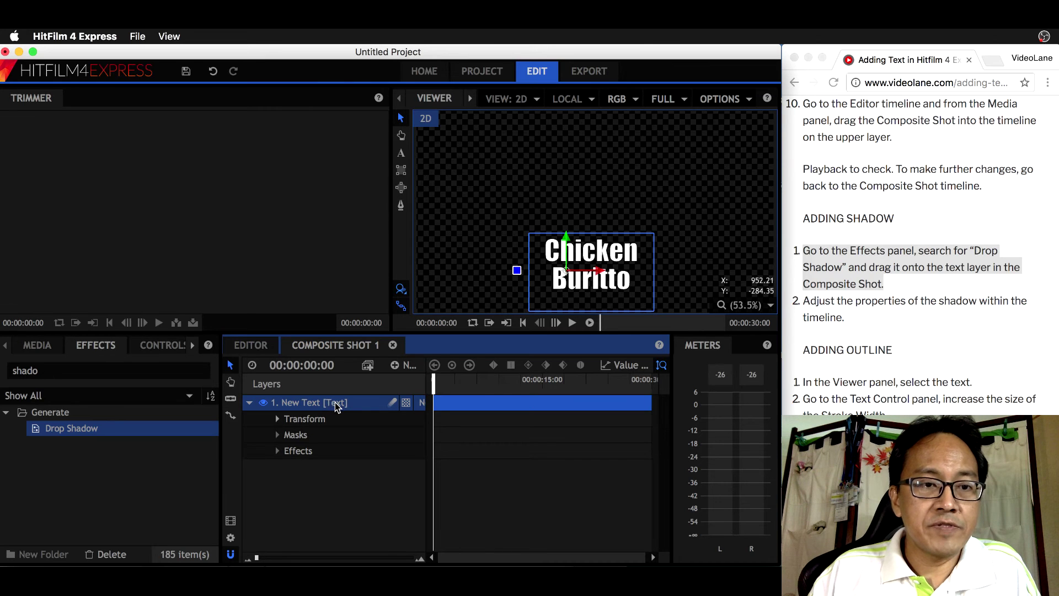
left_click_drag(335, 403, 336, 402)
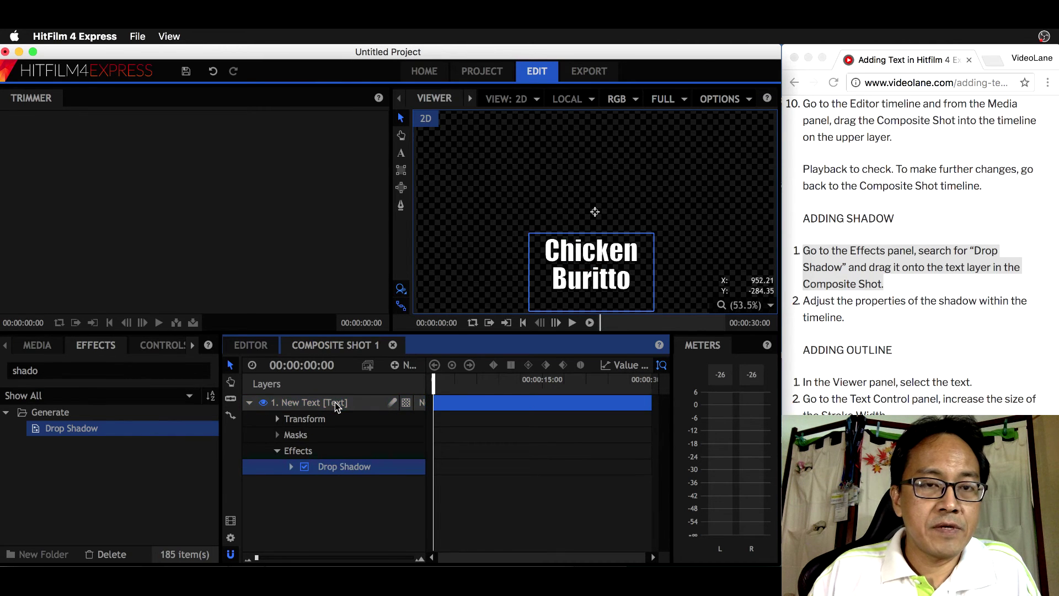
Step: Expand the New Text layer's Drop Shadow effect to examine its Angle, Distance, Shadow Color, Opacity and Scale properties
left_click(250, 403)
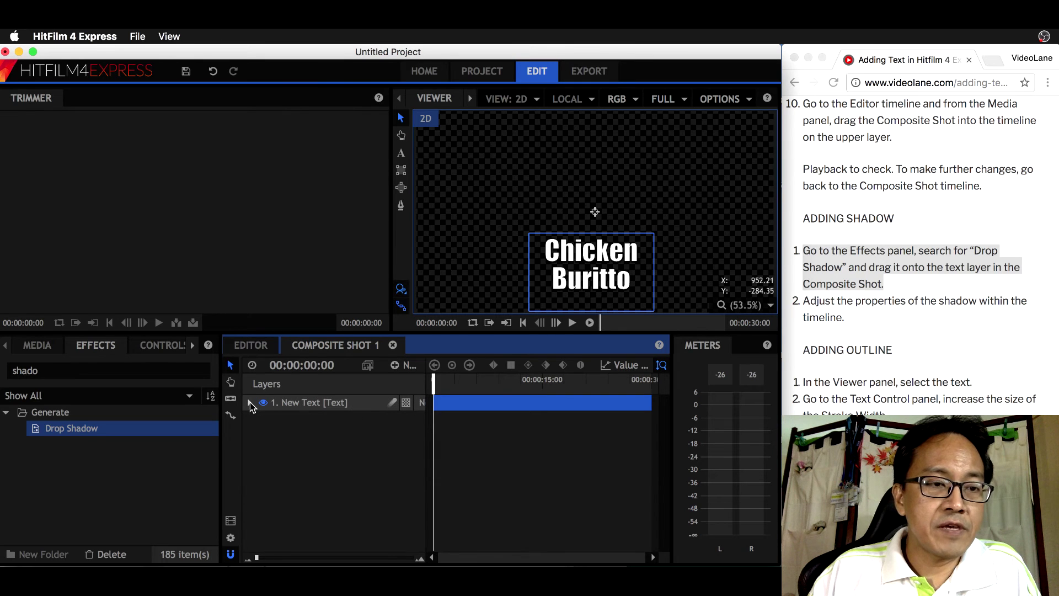
left_click(250, 404)
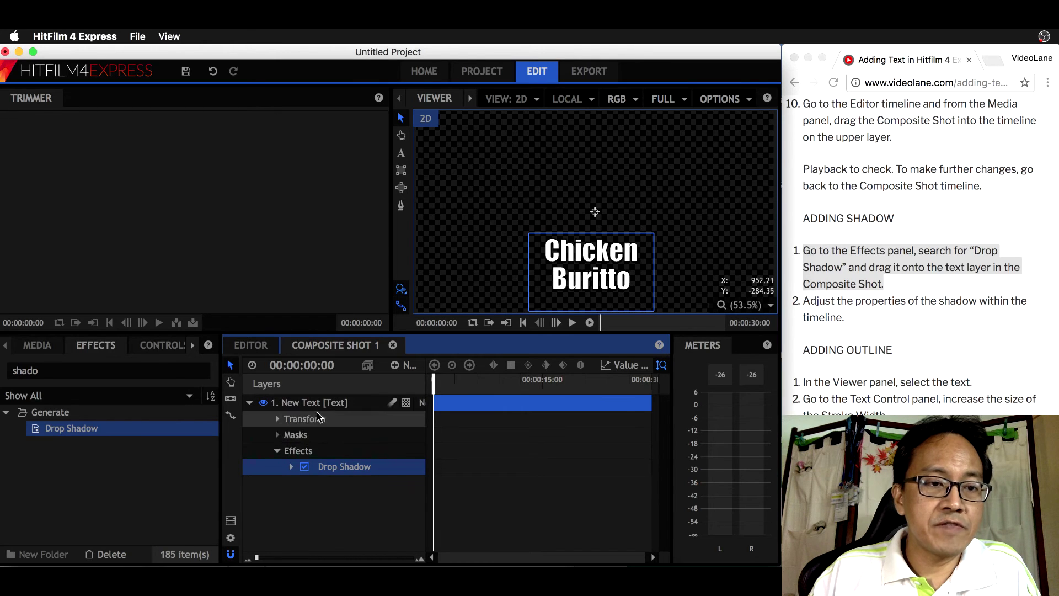
left_click(276, 452)
left_click(277, 451)
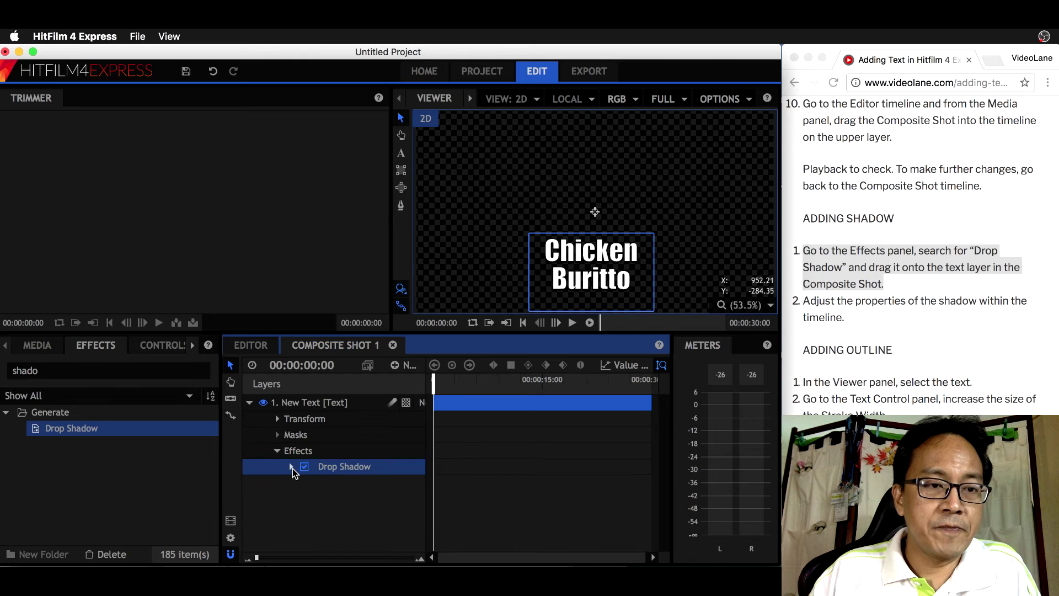
left_click(292, 467)
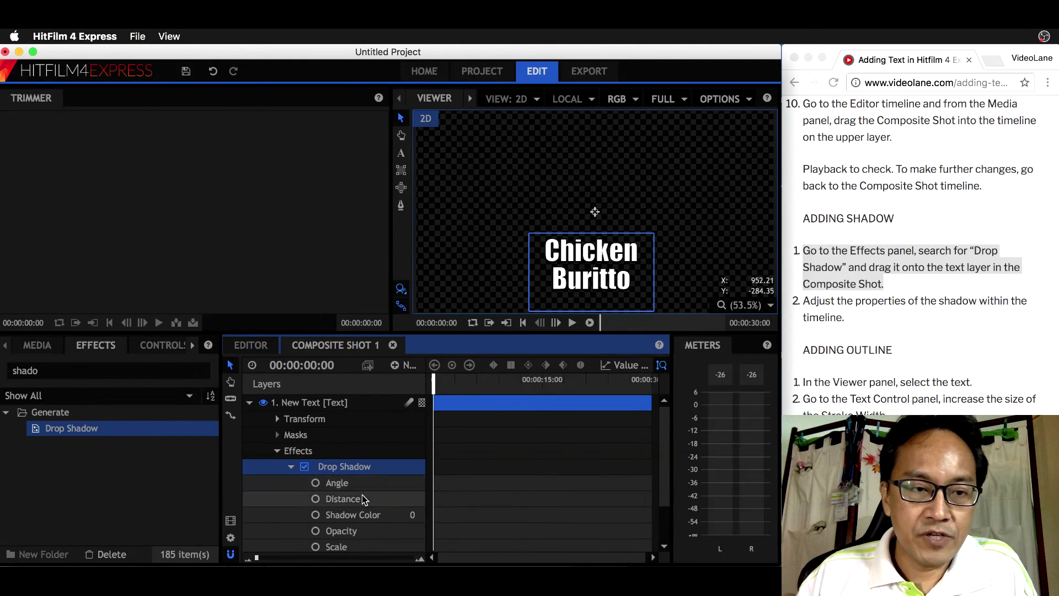
left_click(292, 467)
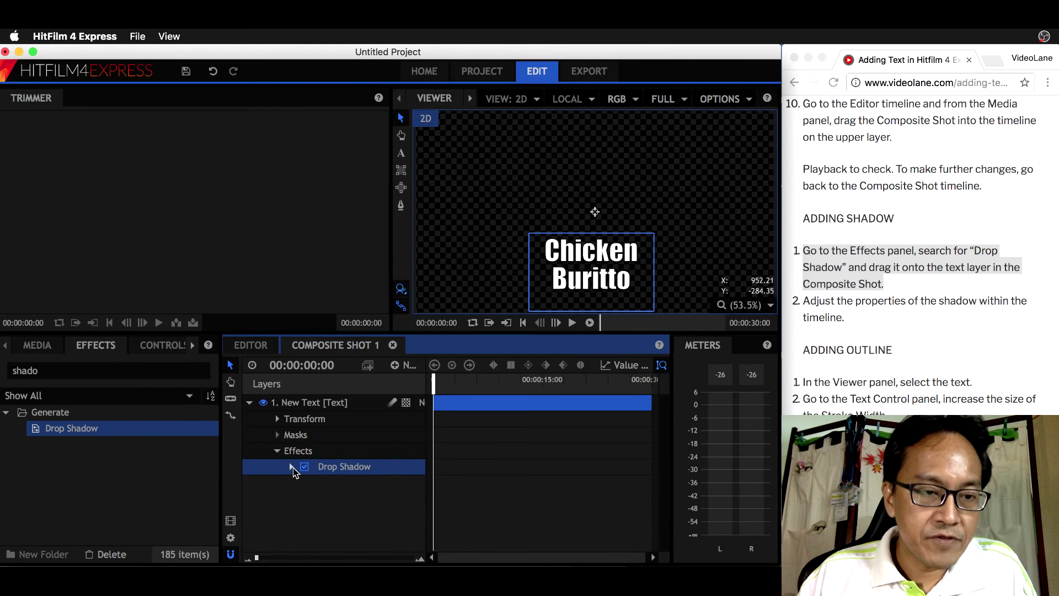
left_click(292, 468)
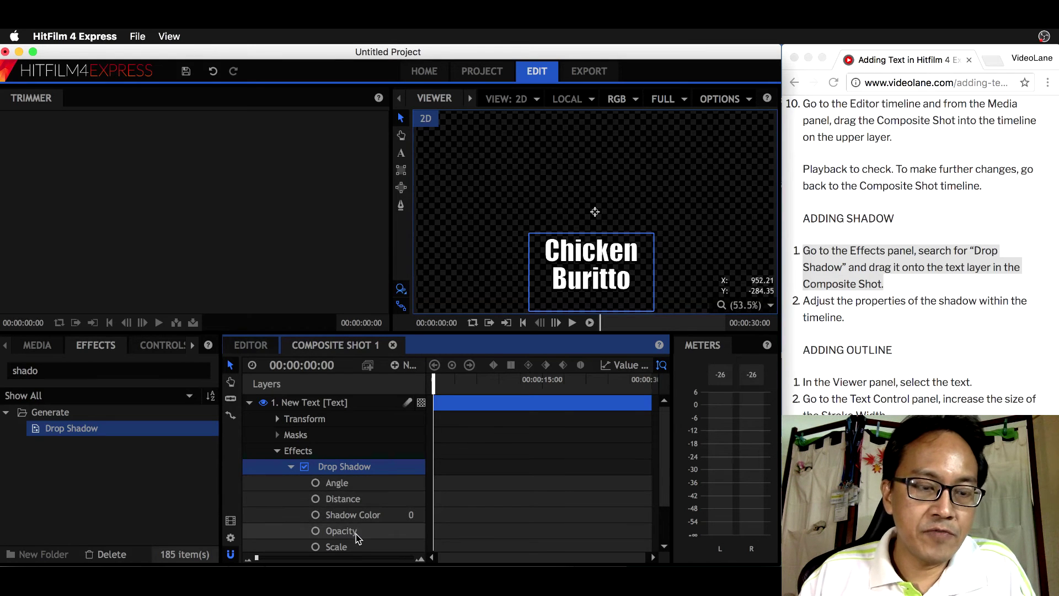
Step: Go back to the Editor timeline to examine the title's shadow over the burrito footage
left_click(553, 296)
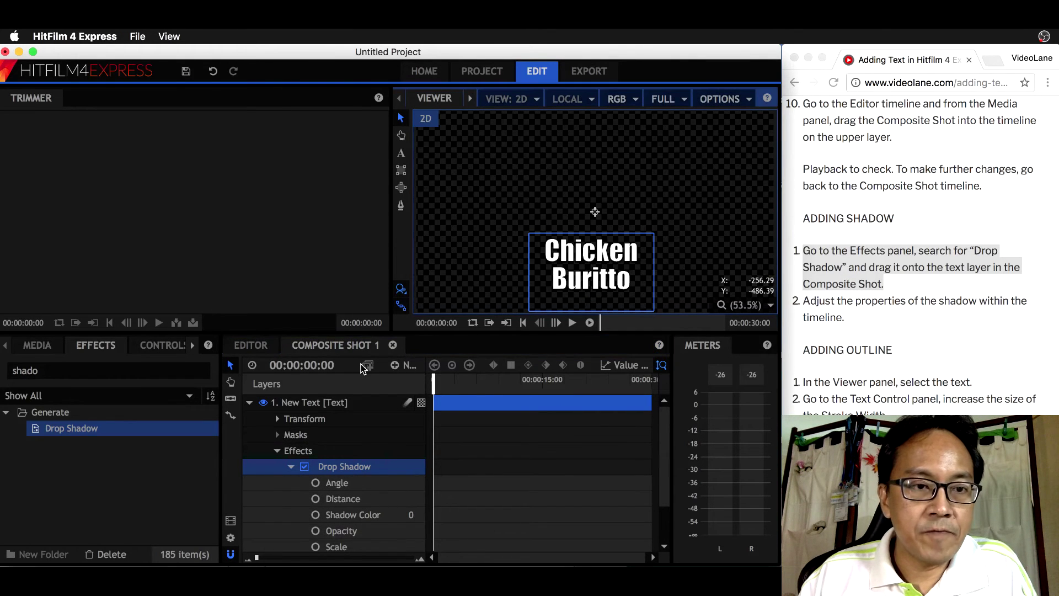
left_click(251, 346)
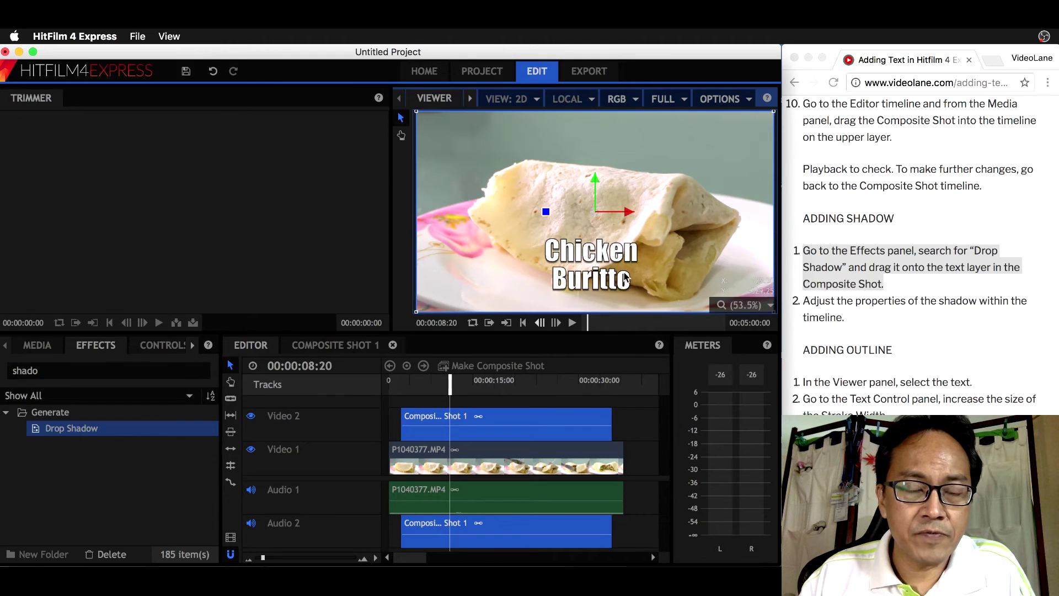
Step: Switch to the article in Chrome and highlight its ADDING OUTLINE heading to examine the outline instructions
left_click(858, 330)
scroll(858, 330, "down", 4)
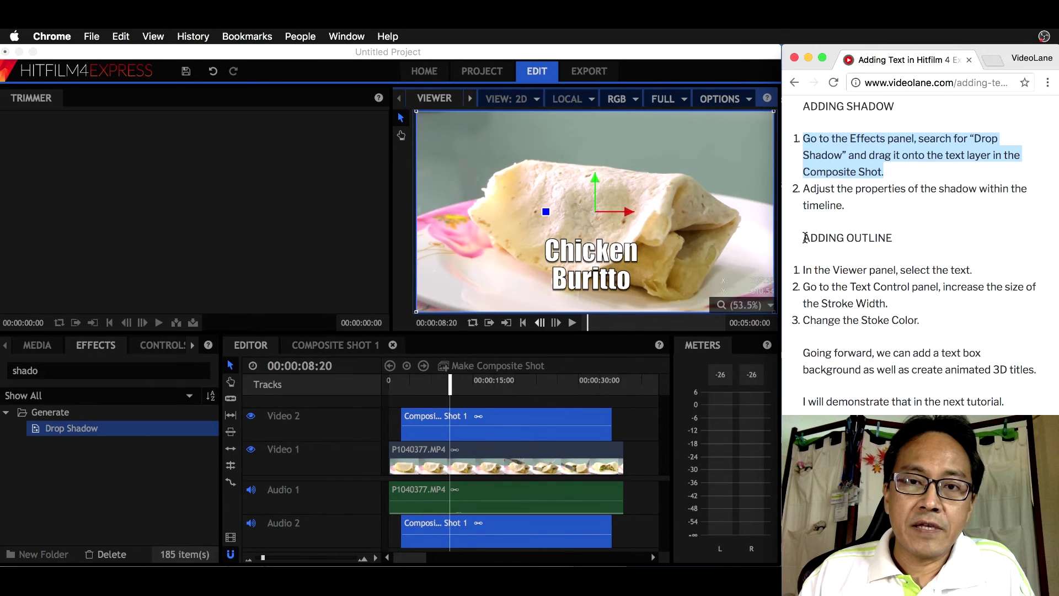
left_click_drag(806, 237, 891, 238)
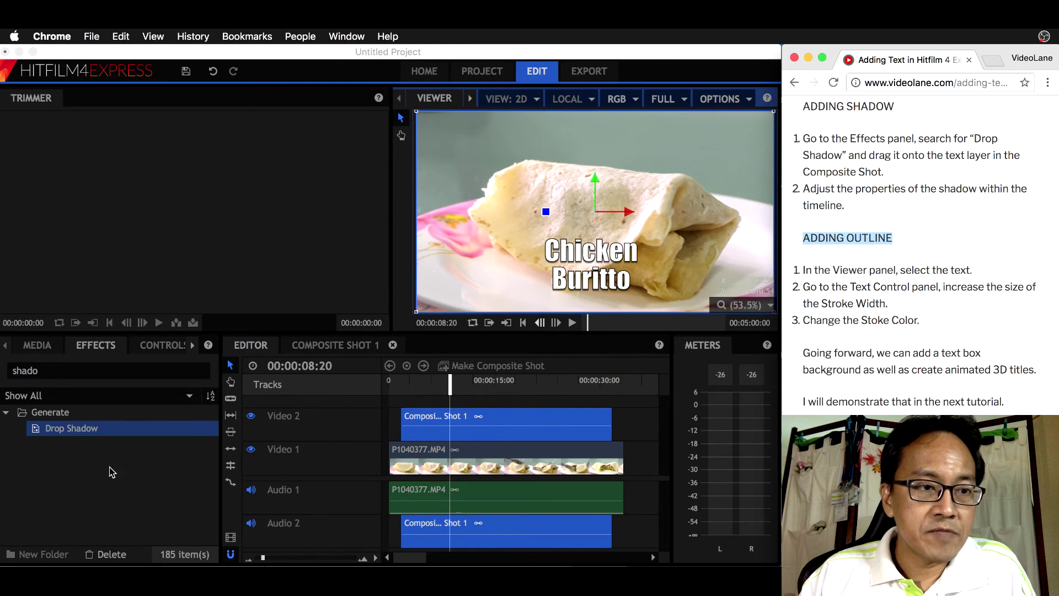
Step: Switch back to HitFilm, display the text formatting properties and open the Composite Shot 1 timeline
left_click(194, 347)
left_click(194, 346)
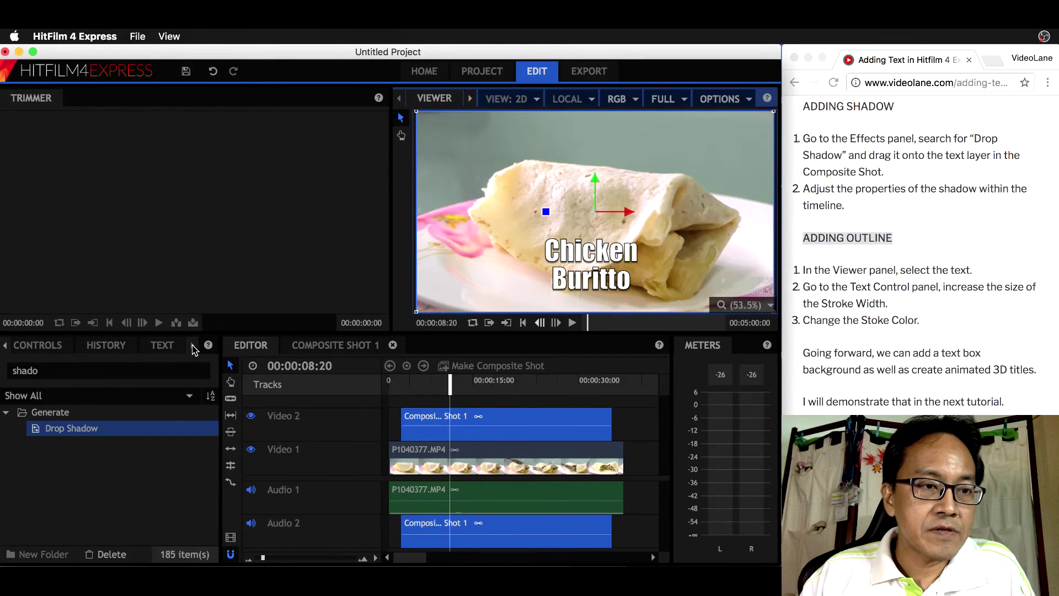
left_click(161, 346)
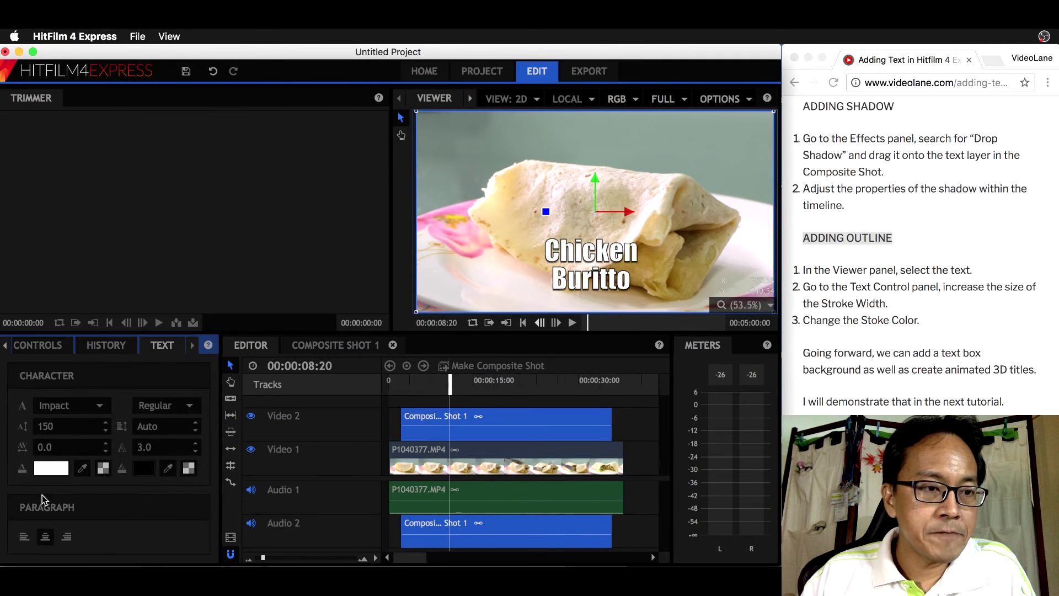
left_click(348, 347)
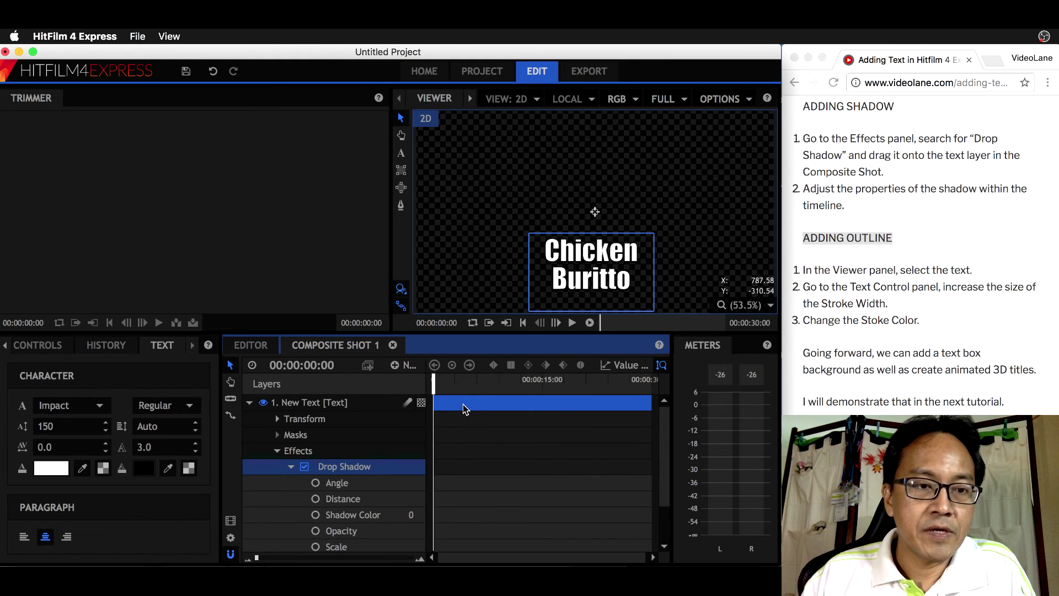
Step: Select both lines of the Chicken Buritto title and set the text's stroke width to 0.0
left_click(588, 282)
key("t")
left_click(584, 278)
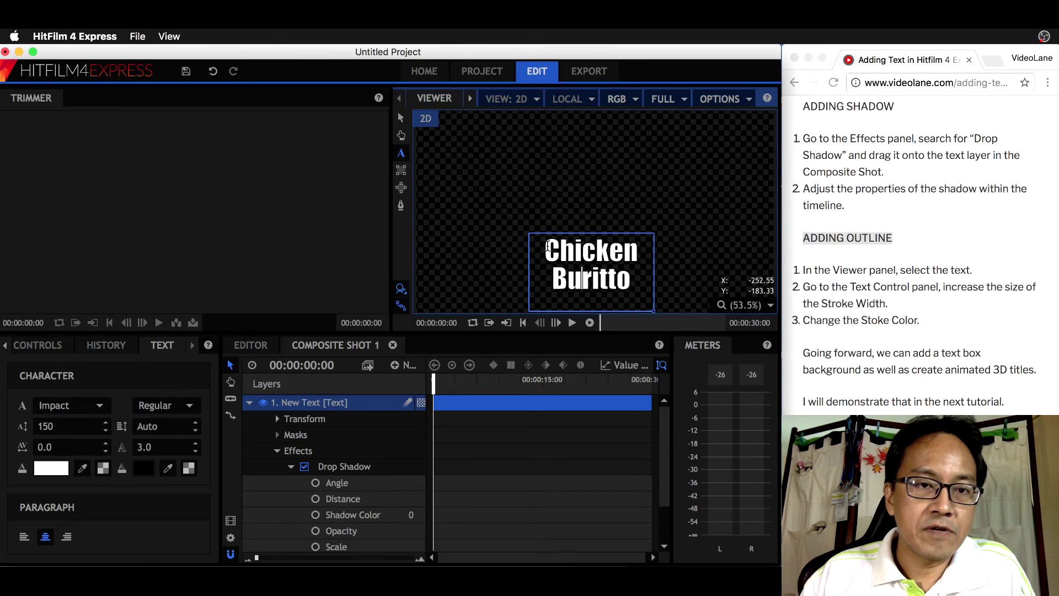
left_click_drag(548, 247, 633, 280)
key("Escape")
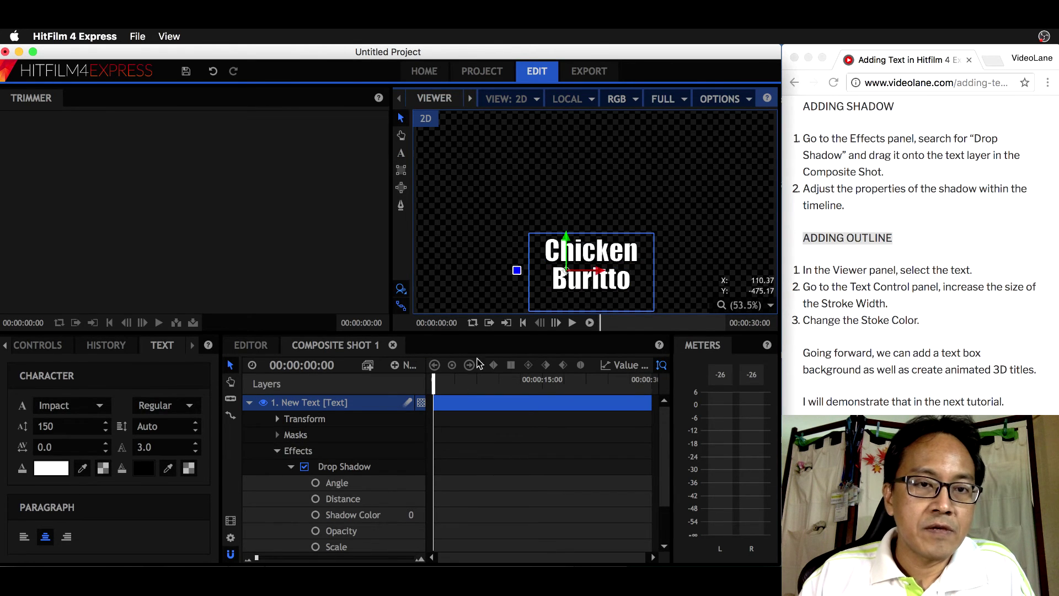
double_click(539, 280)
double_click(540, 280)
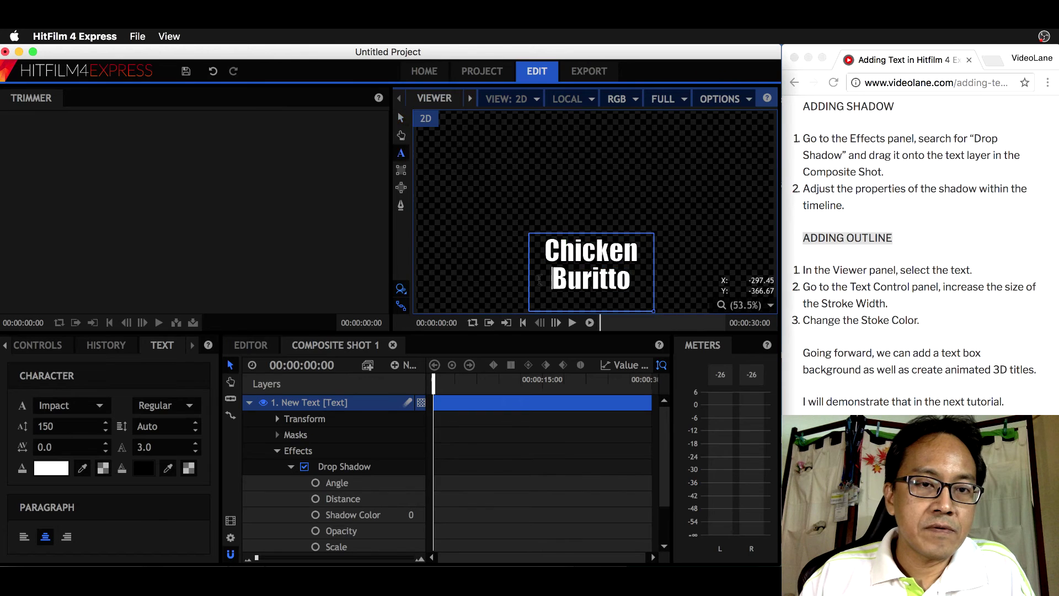
left_click_drag(545, 248, 634, 282)
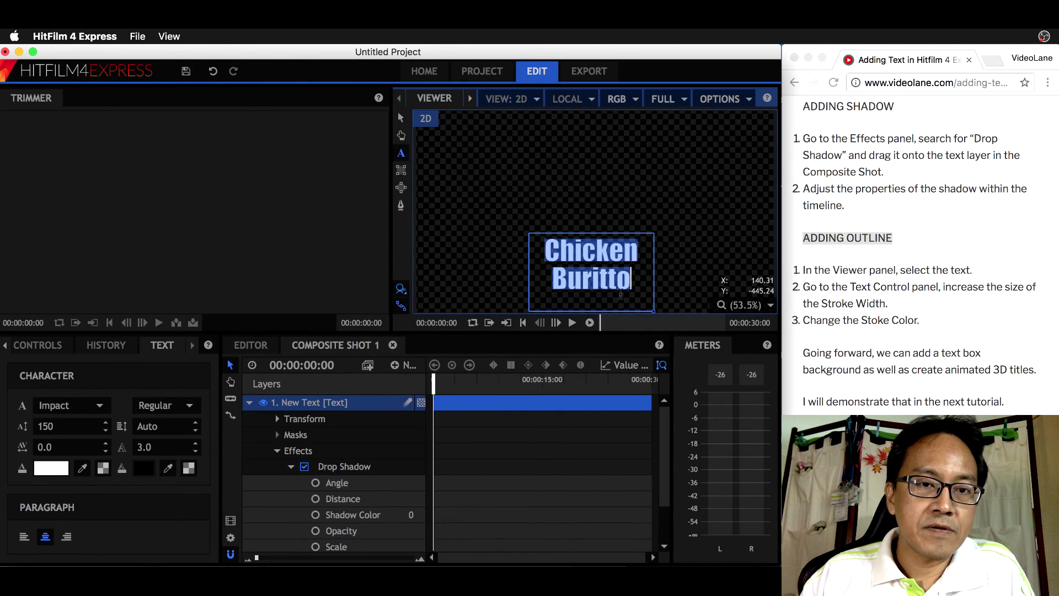
left_click(139, 448)
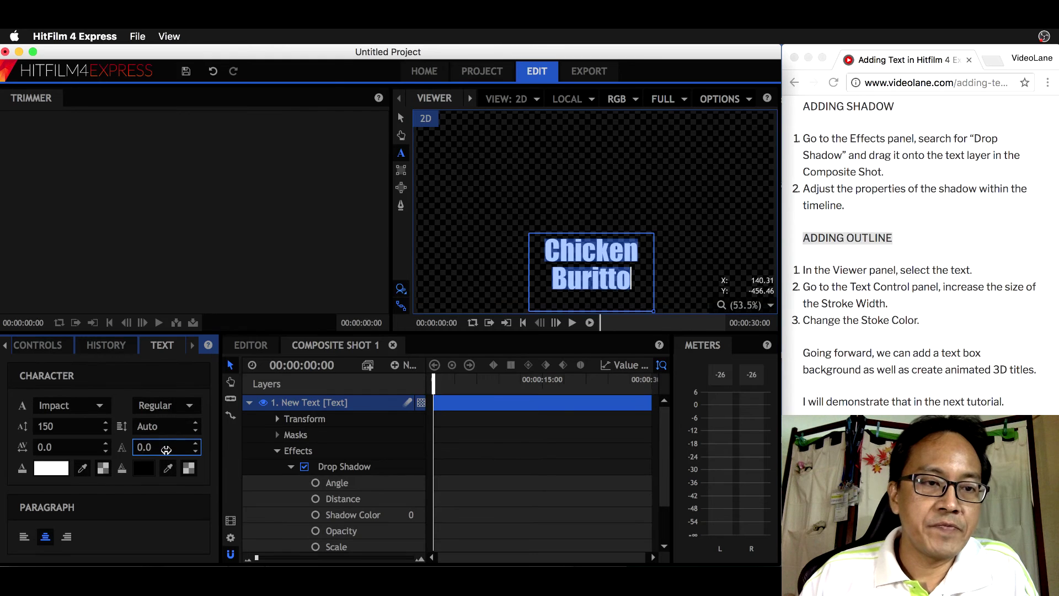
Step: Go back to the Editor timeline to examine how the title reads over the footage without an outline
left_click(262, 343)
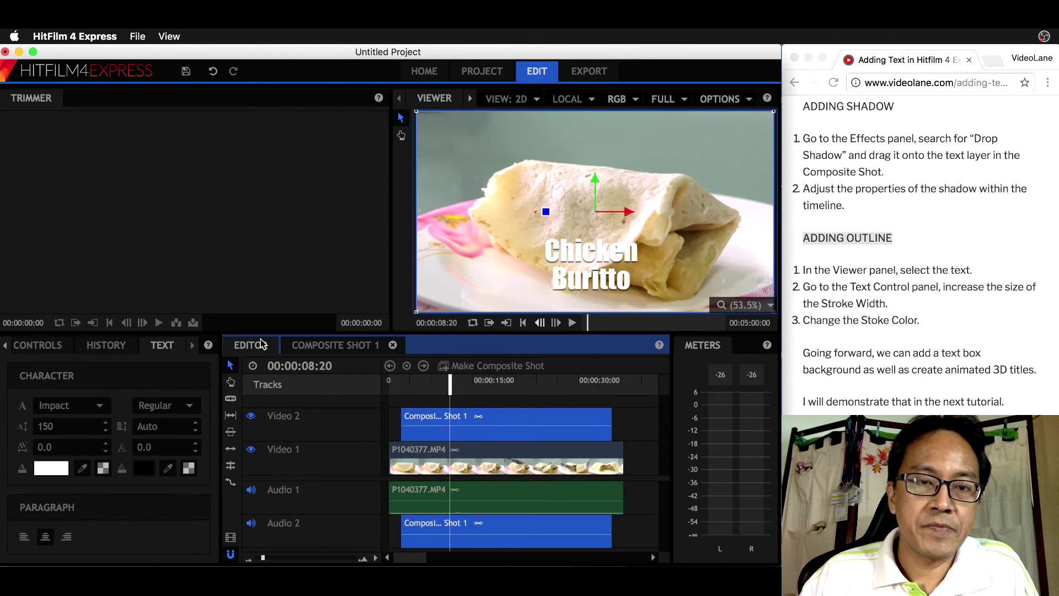
left_click(607, 244)
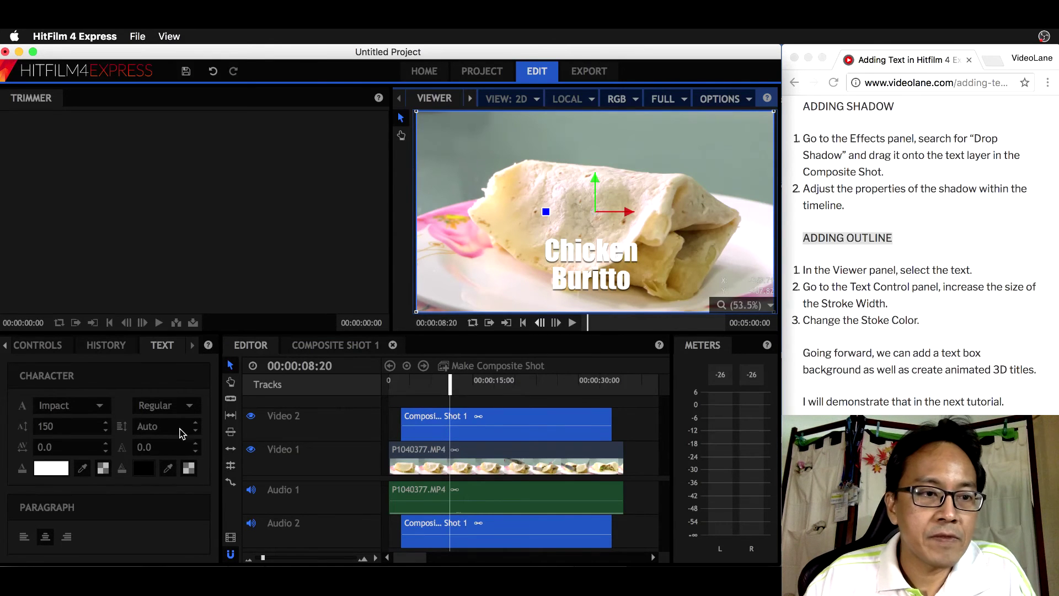
left_click(155, 451)
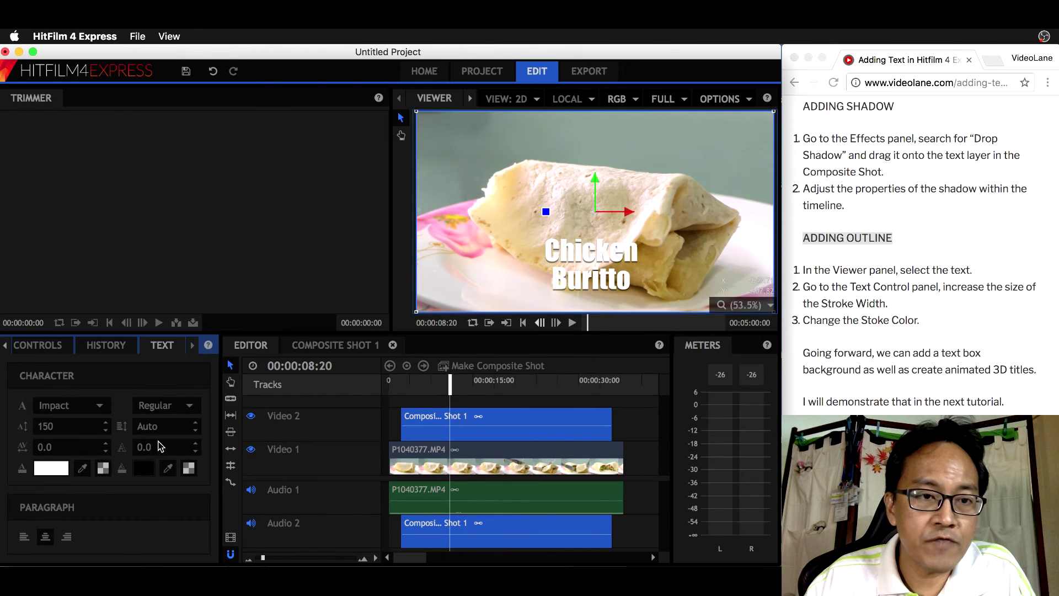
Step: Select the whole Chicken Buritto title in Composite Shot 1 and set its stroke width to 3.0
left_click(359, 347)
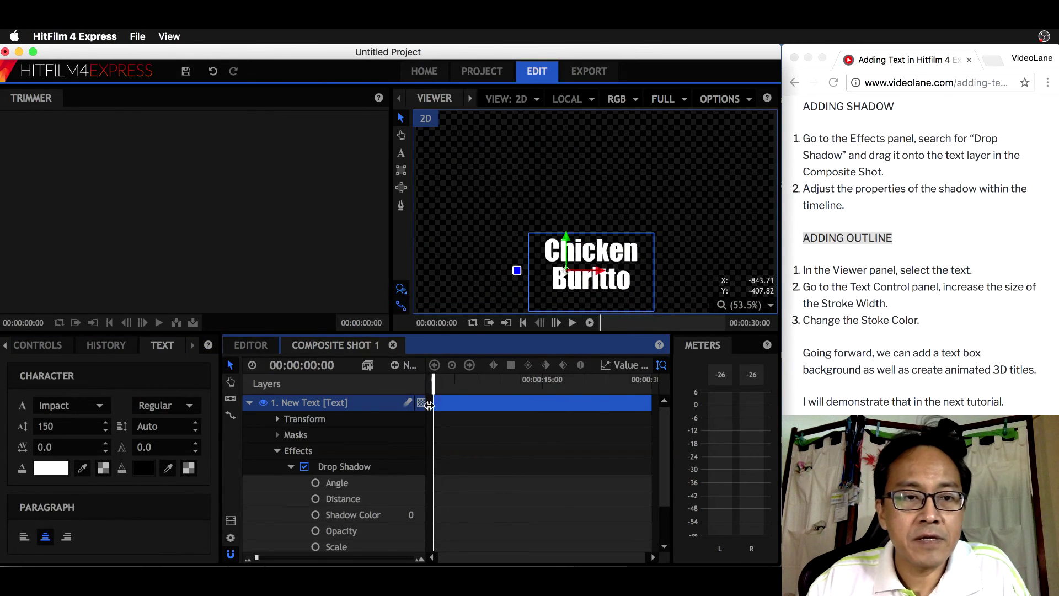
double_click(553, 286)
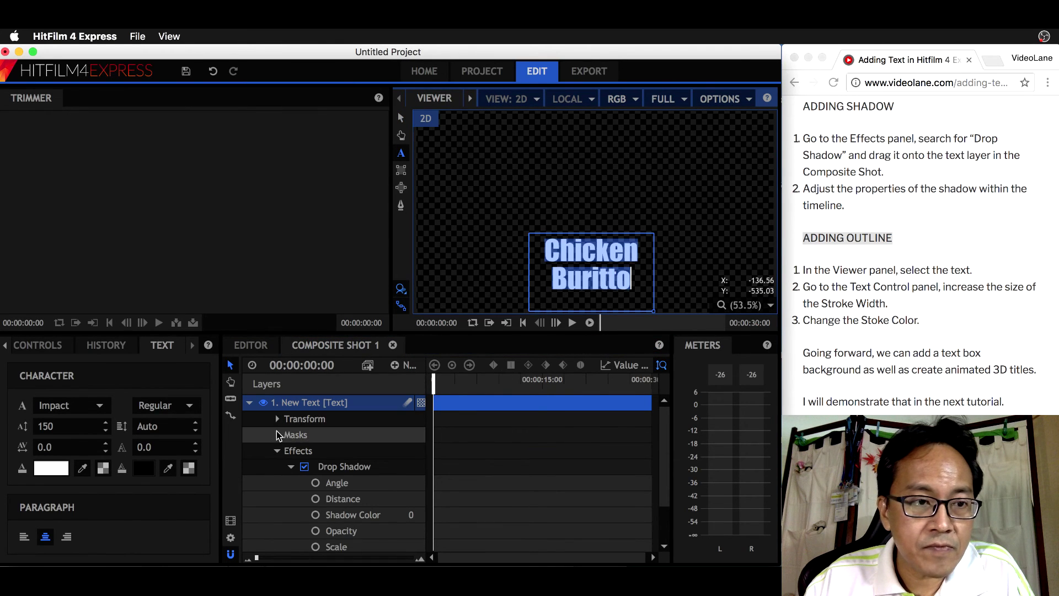
left_click(142, 449)
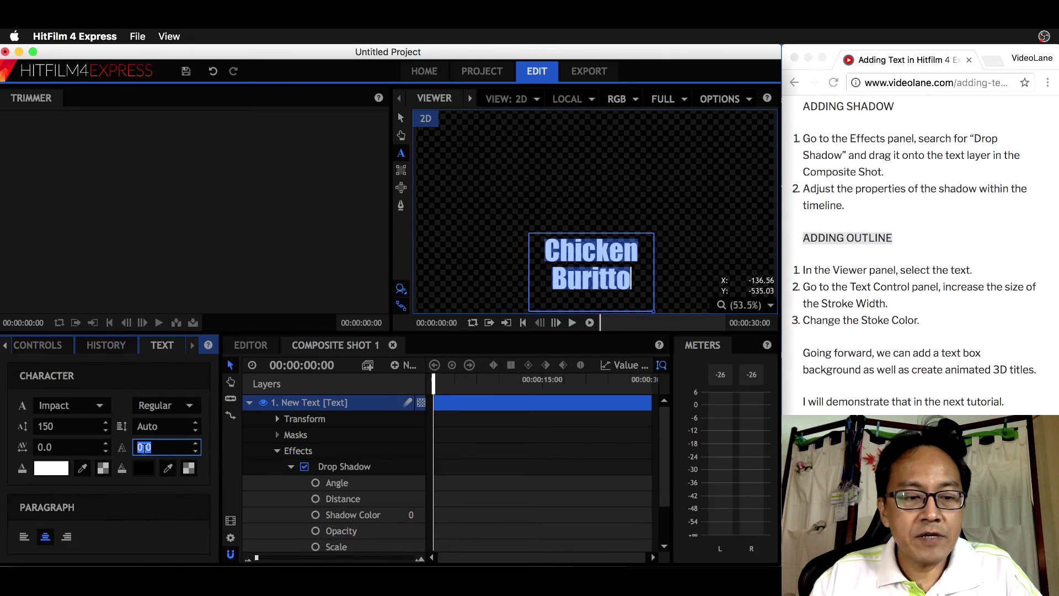
type("3")
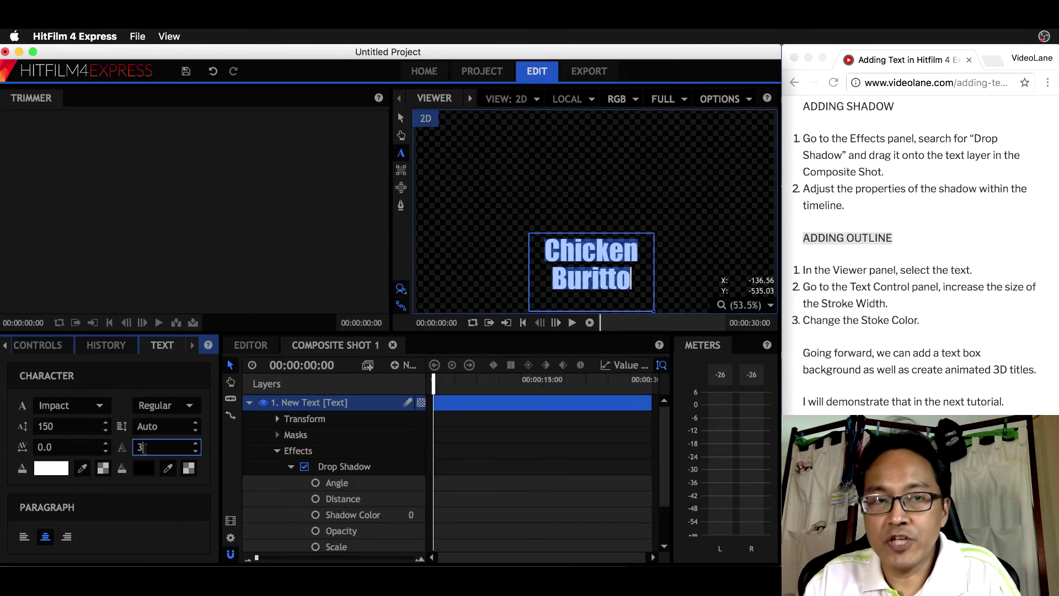
key("BackSpace")
type("20")
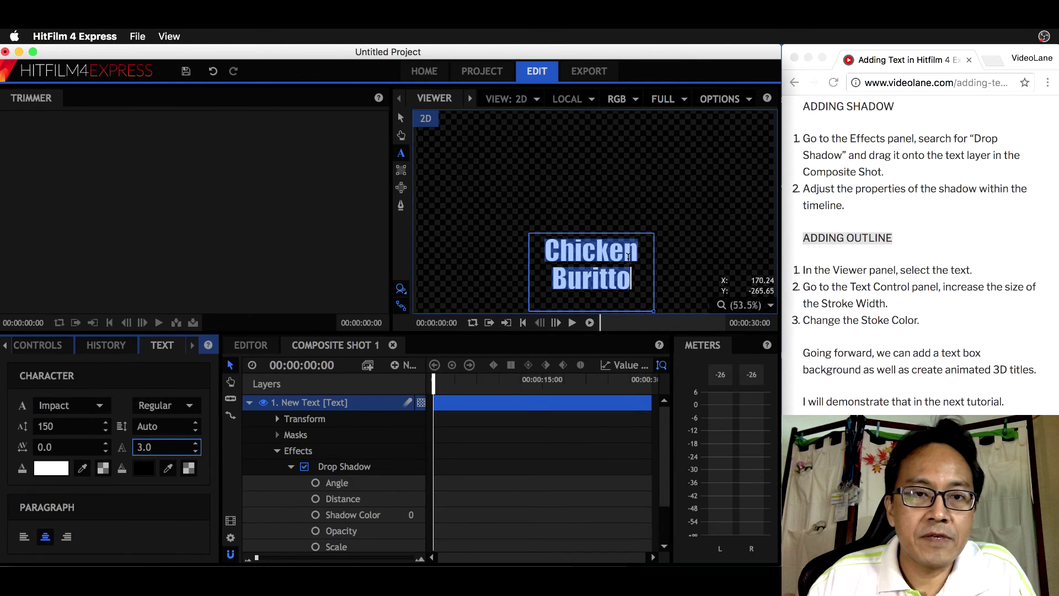
left_click(629, 258)
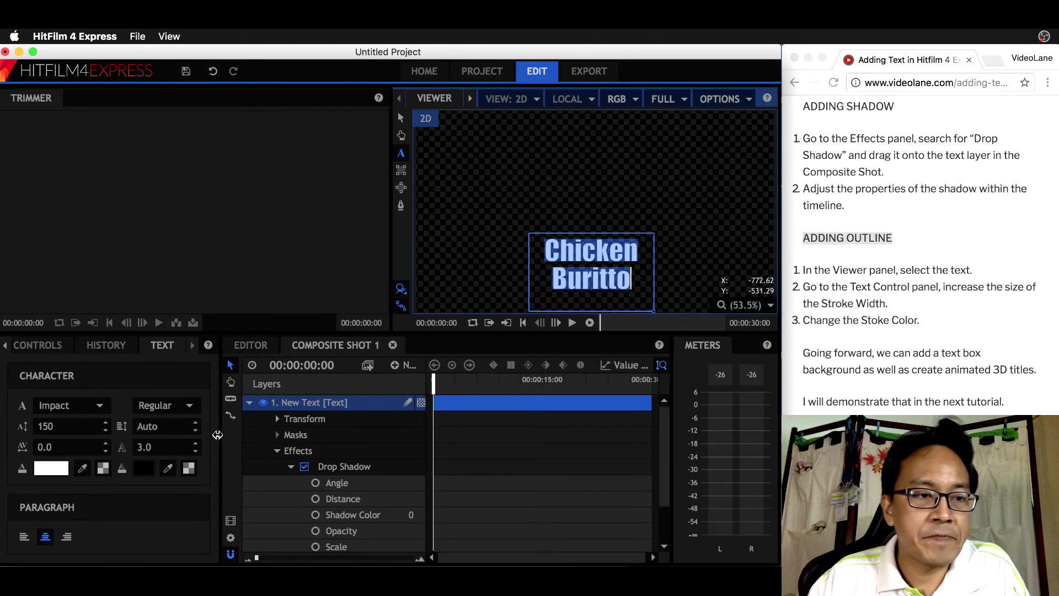
Step: Set the title's stroke color to Red and check the outline over the footage in the Editor timeline
left_click(145, 468)
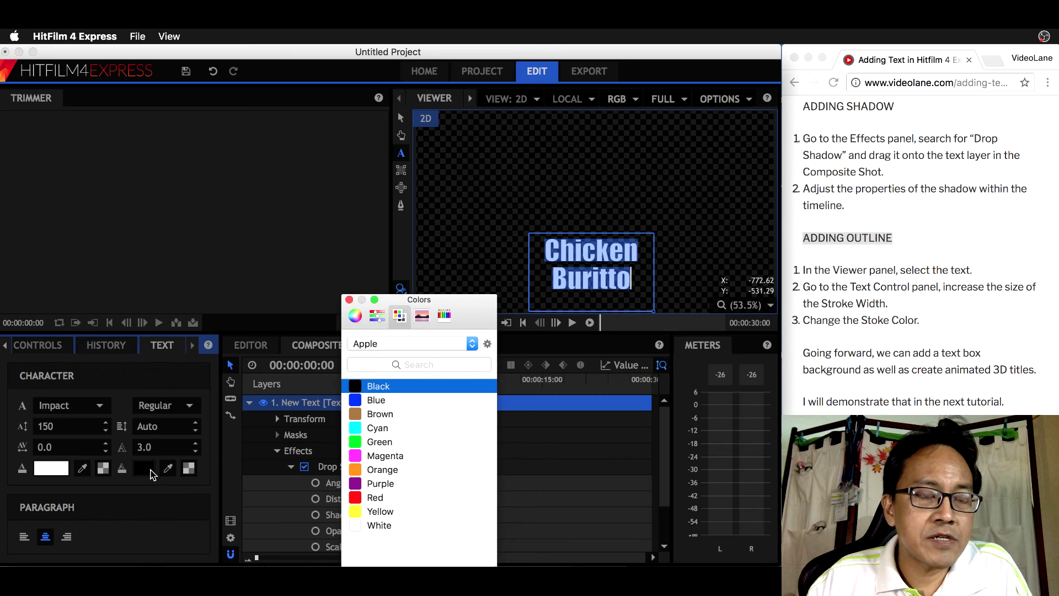
left_click(355, 498)
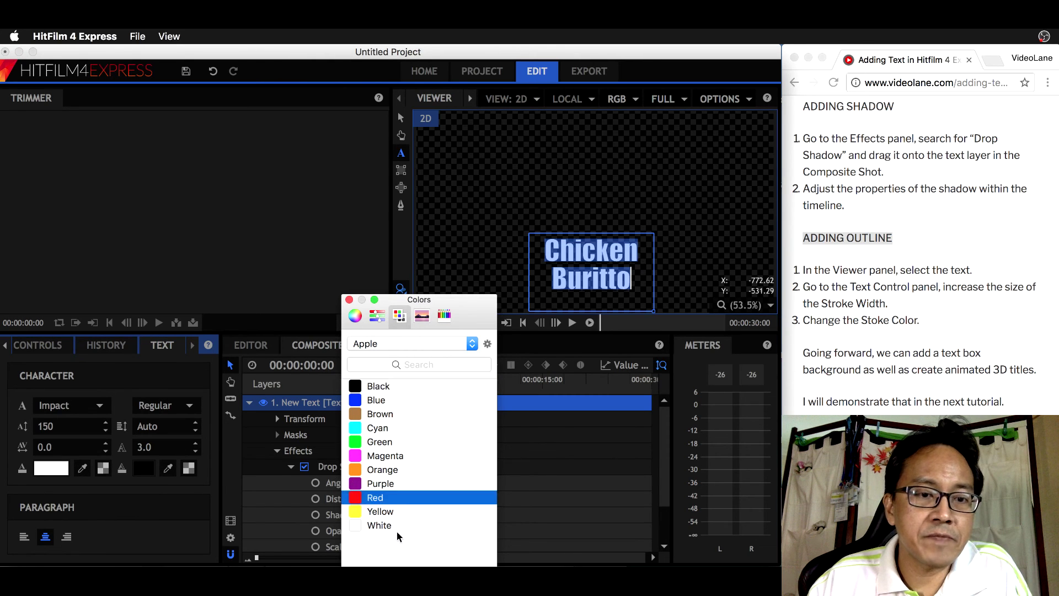
key("Return")
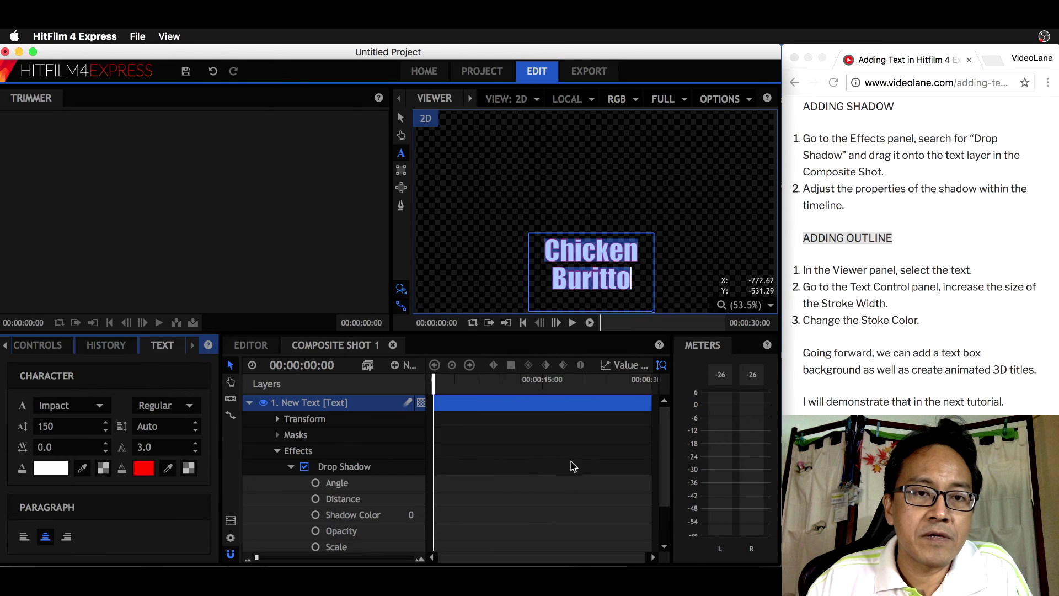
left_click(243, 348)
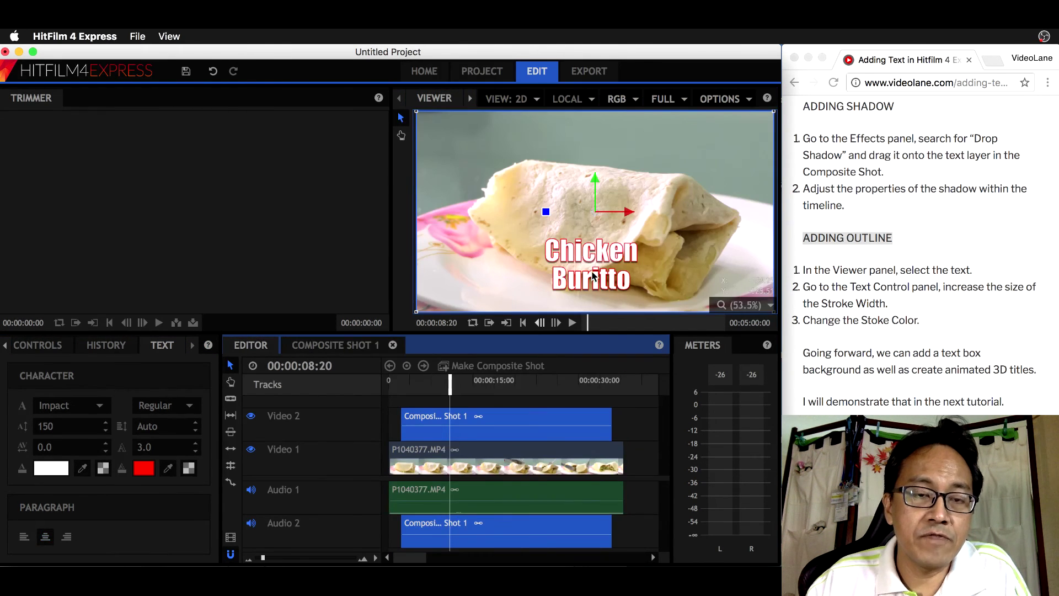
left_click(625, 277)
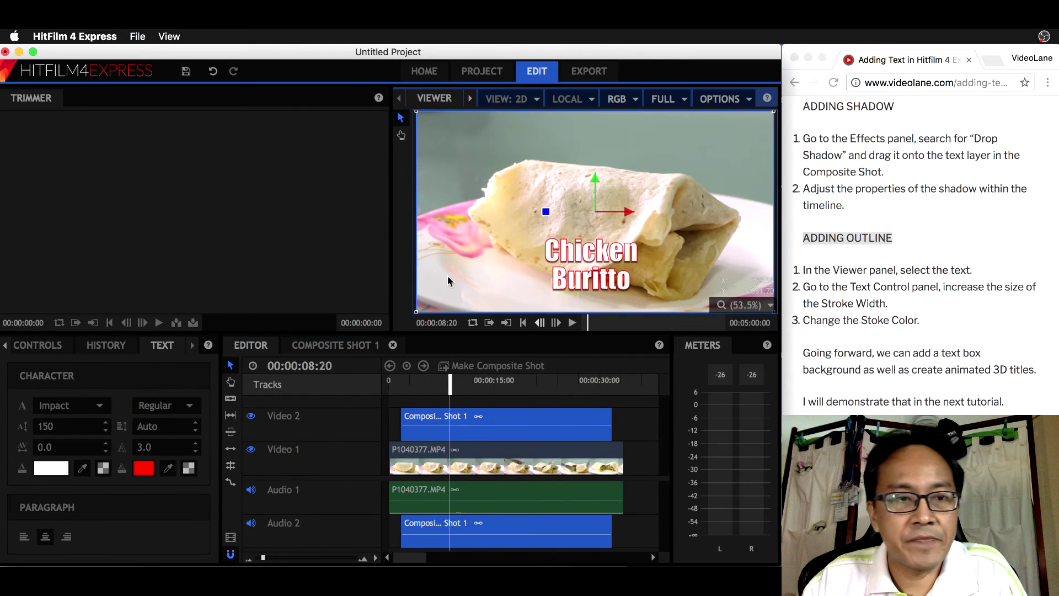
Step: Reselect the title text in Composite Shot 1 and set its stroke color to Black
left_click(325, 346)
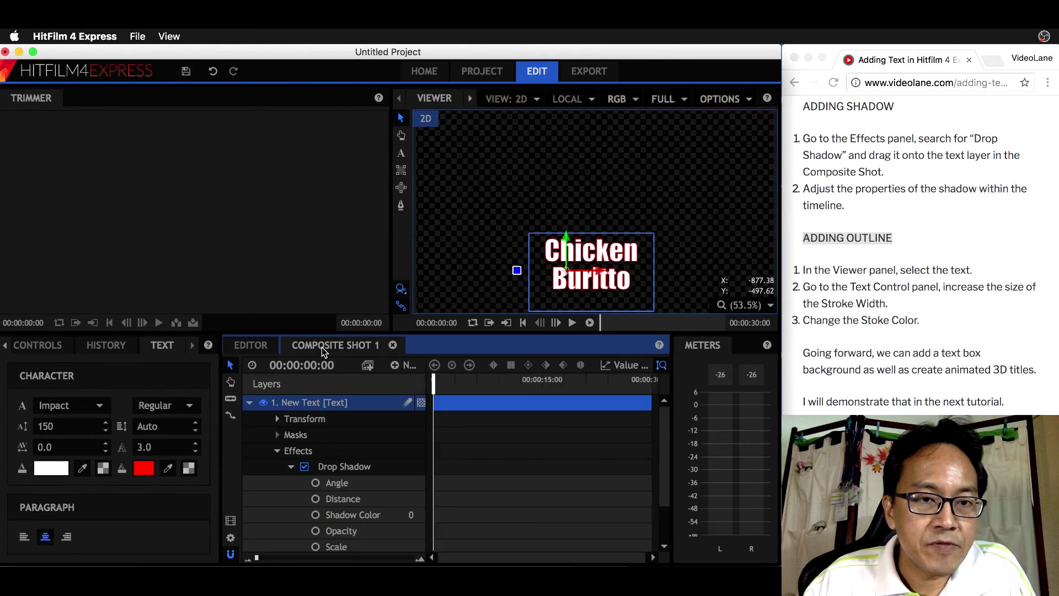
double_click(584, 289)
left_click(146, 470)
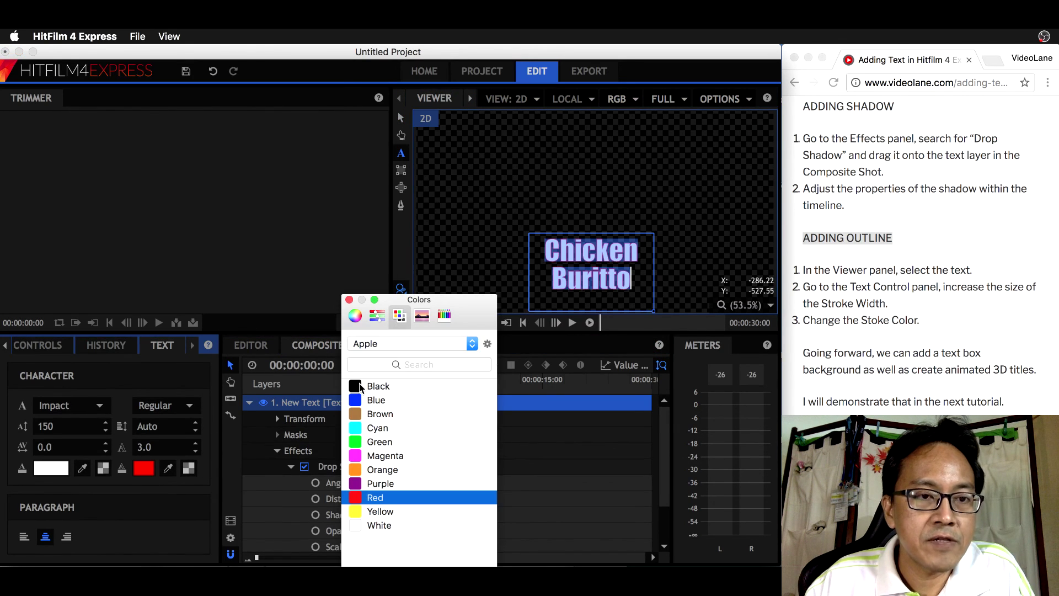
left_click(360, 388)
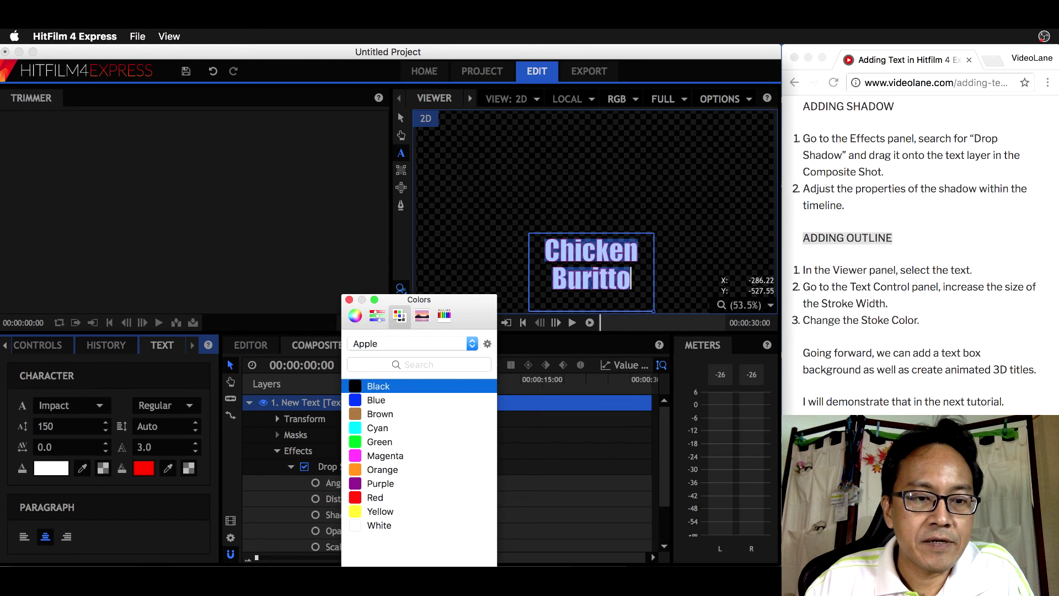
left_click(461, 585)
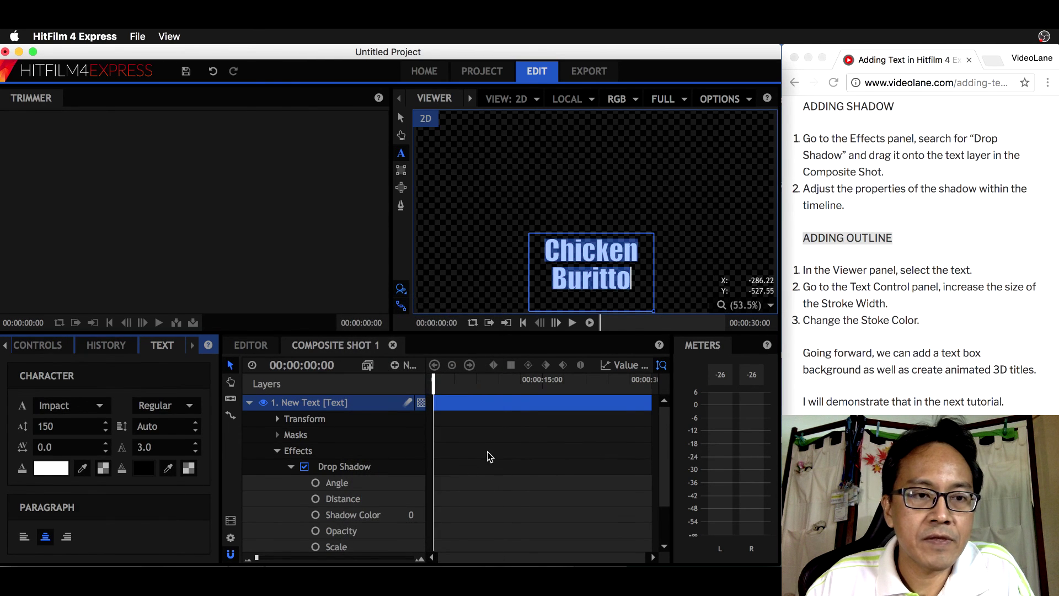
Step: Play the Editor timeline from near its start to about 00:00:12:00 to check the outlined title over the video
left_click(250, 344)
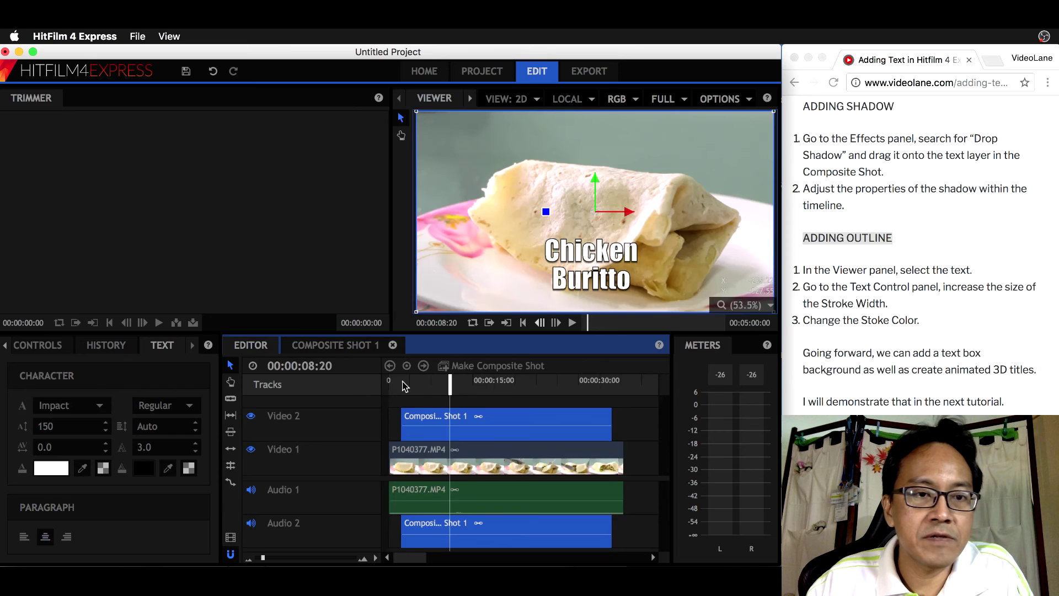
left_click_drag(451, 386, 395, 395)
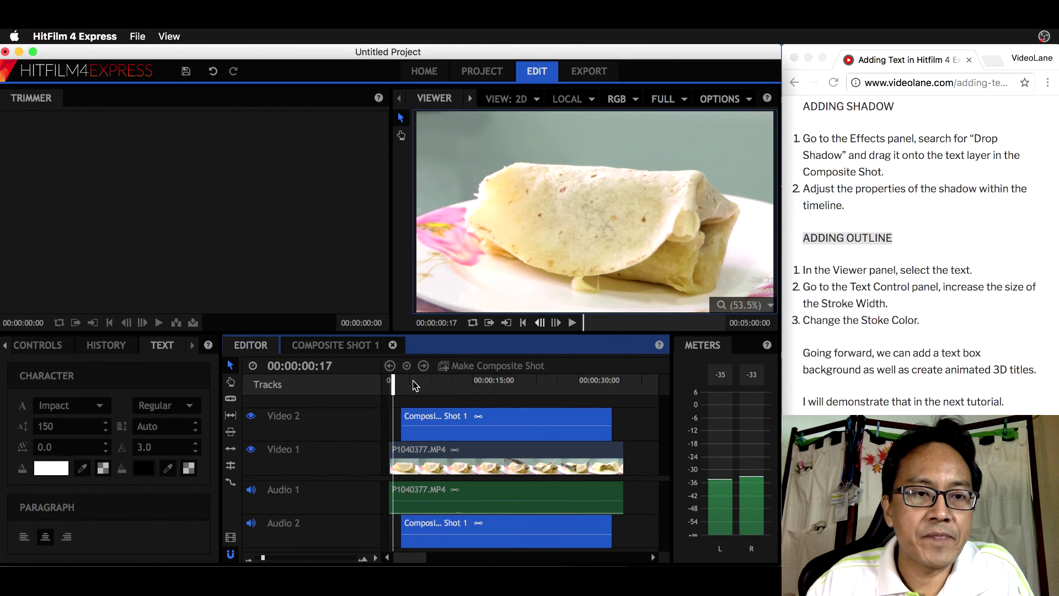
left_click(574, 324)
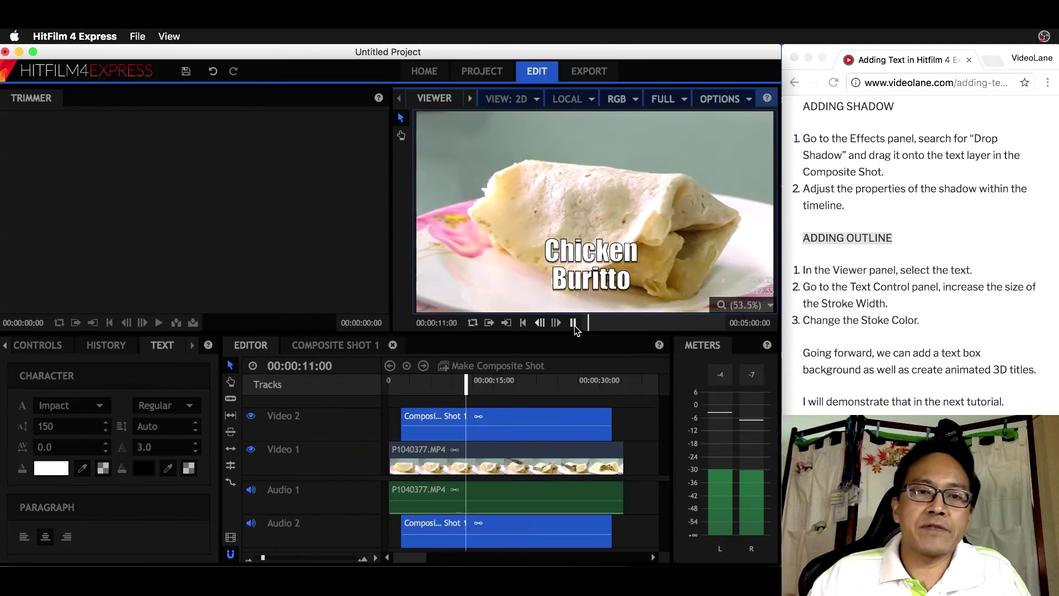
left_click(574, 323)
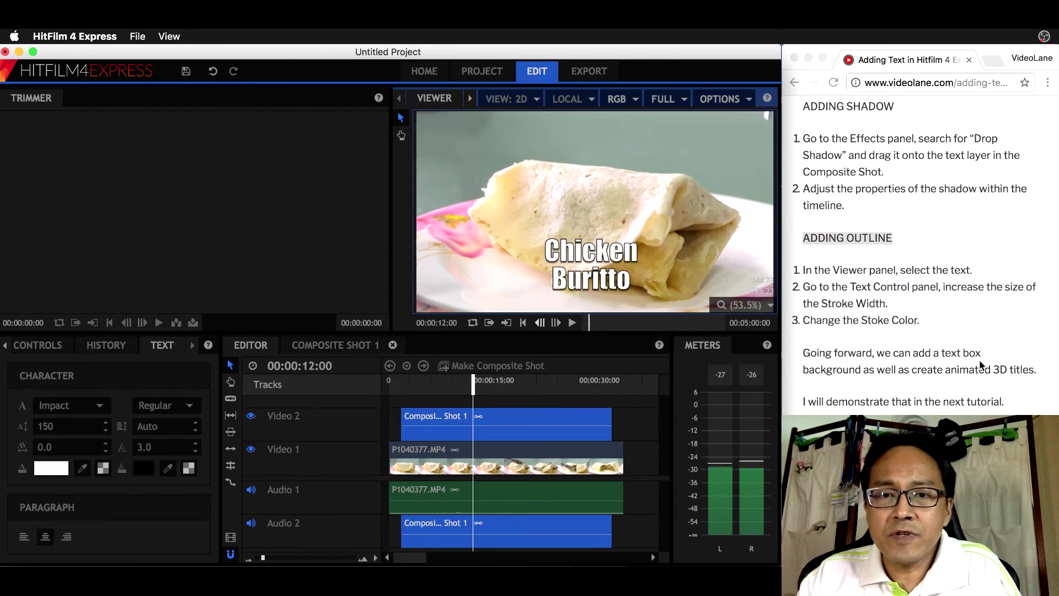
Step: Read through the article's closing section on upcoming text box backgrounds and animated 3D titles
scroll(981, 364, "down", 3)
scroll(982, 364, "down", 2)
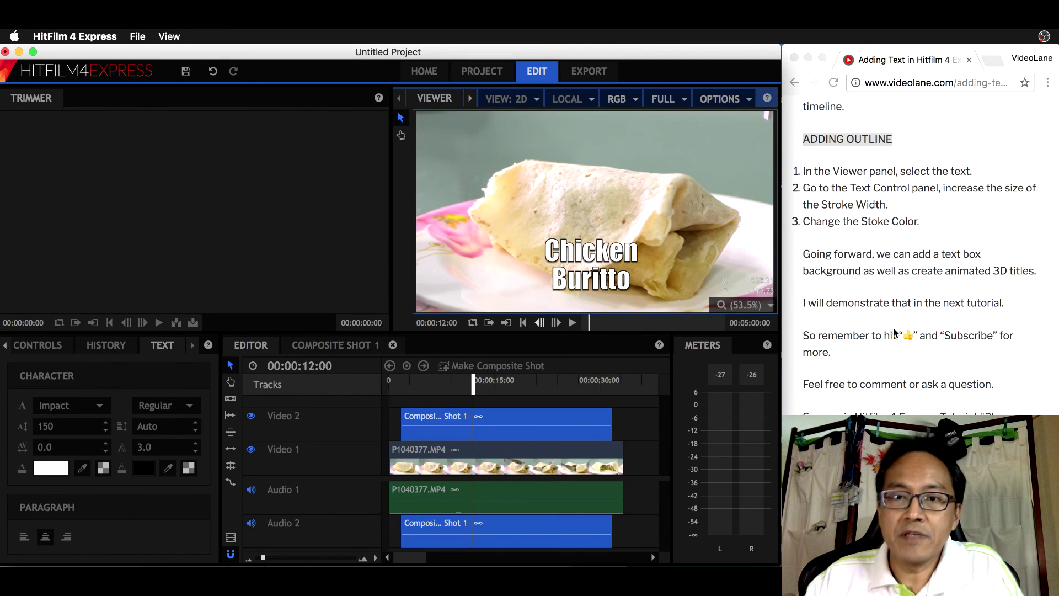
scroll(949, 318, "down", 4)
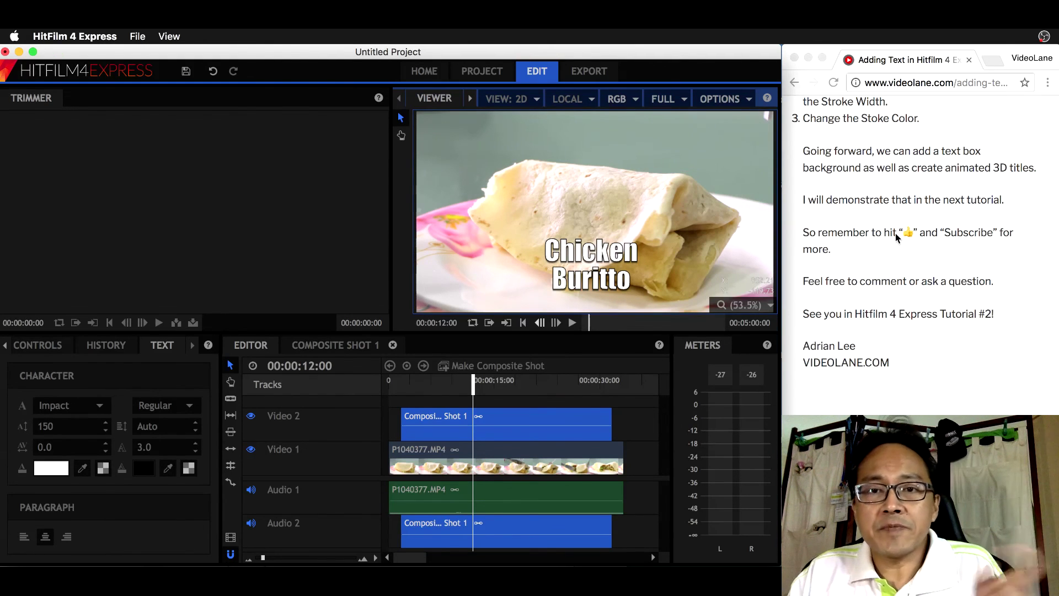
scroll(897, 236, "down", 3)
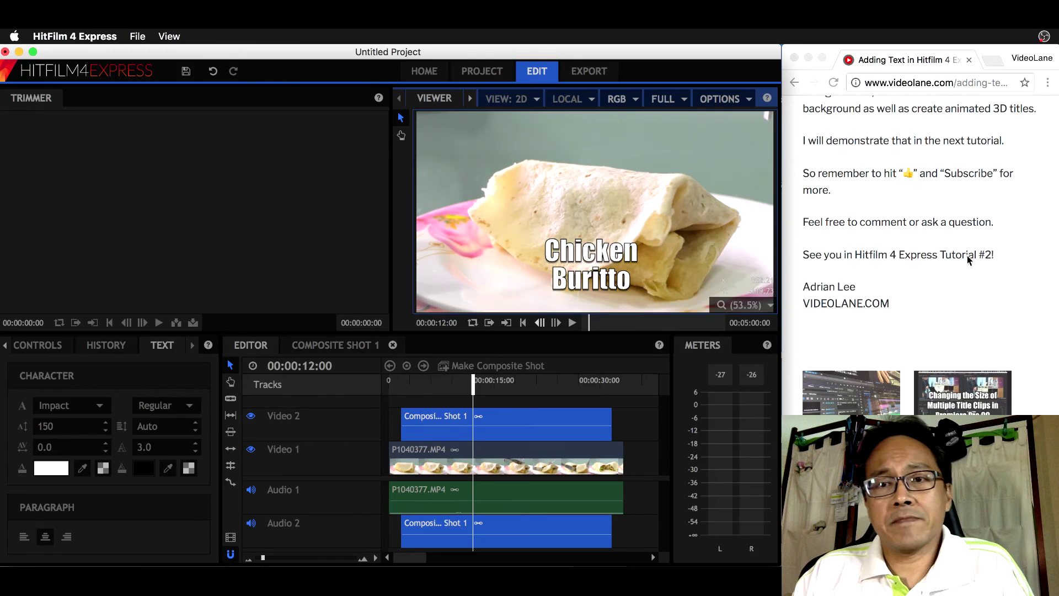
scroll(969, 259, "down", 1)
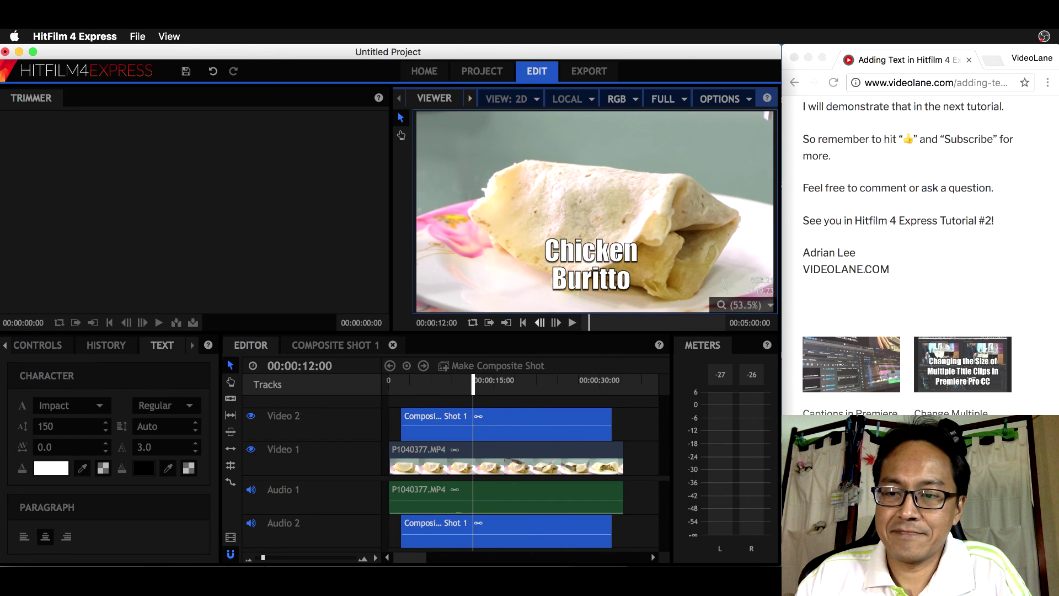
key("super+Tab")
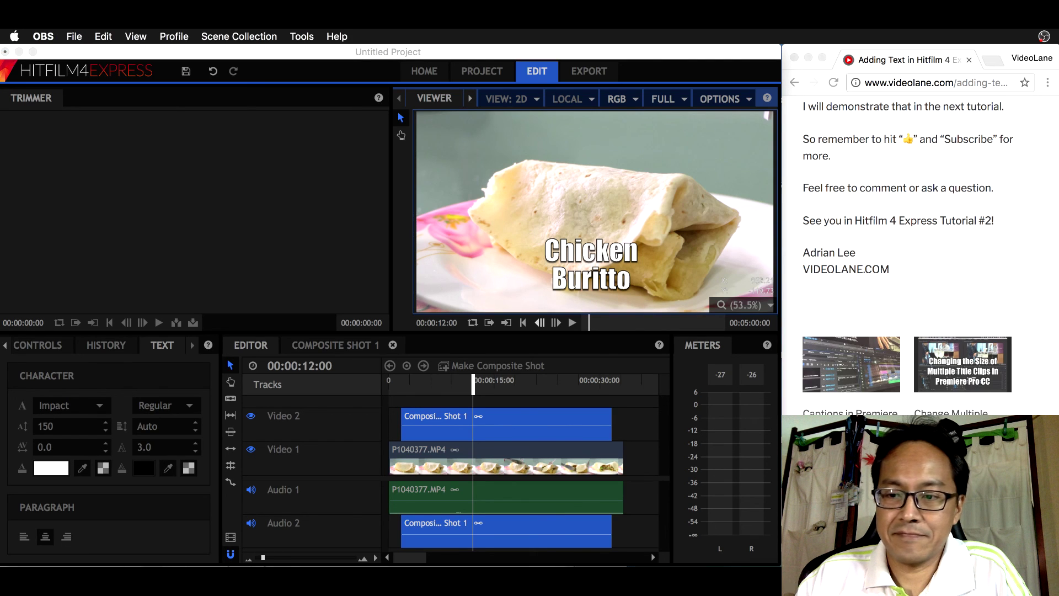